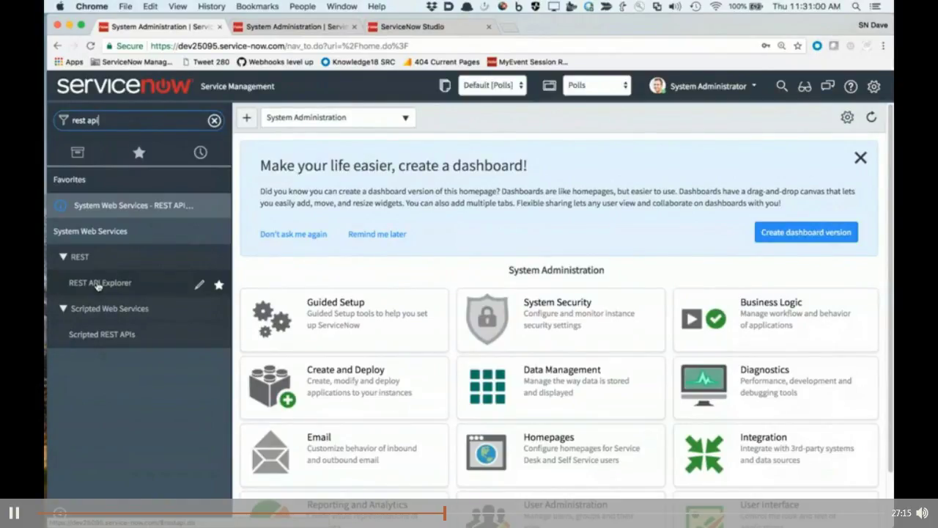
- Open the REST API Explorer, switch to the Email API and view its available versions
left_click(98, 285)
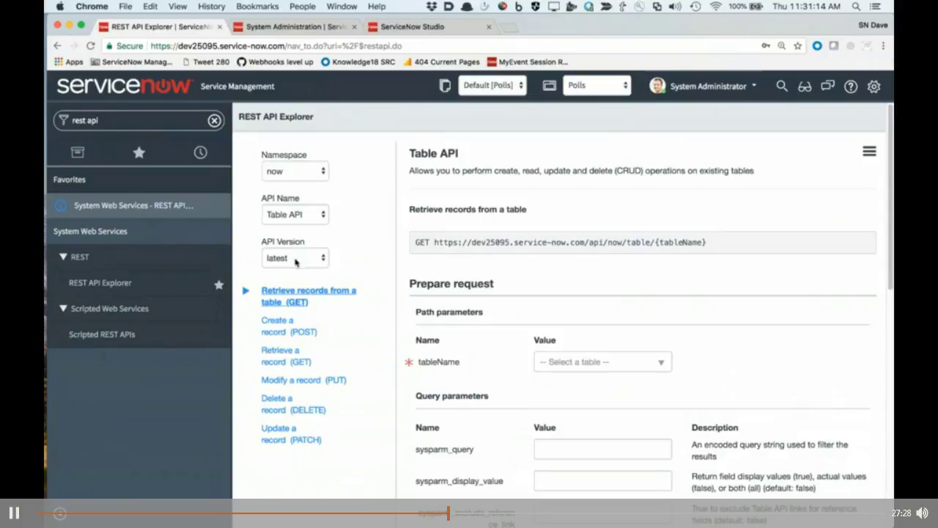
left_click(308, 212)
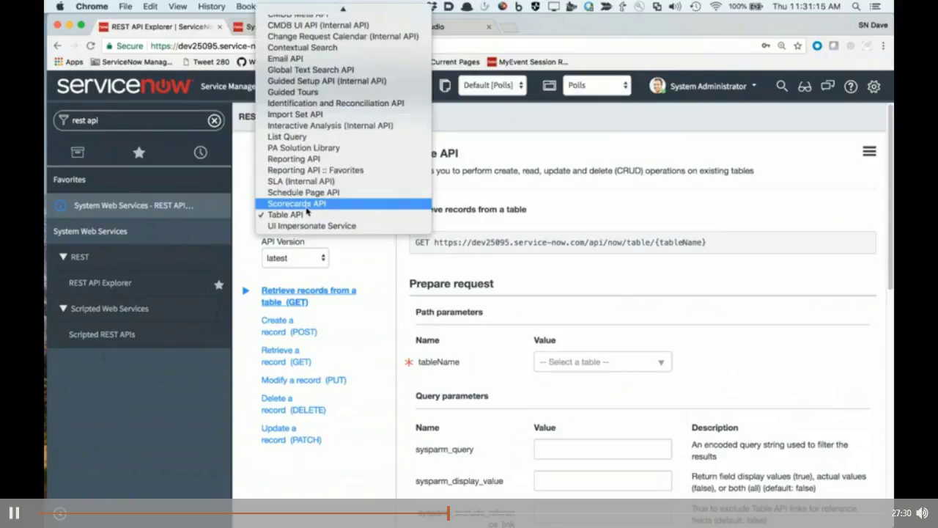
left_click(292, 60)
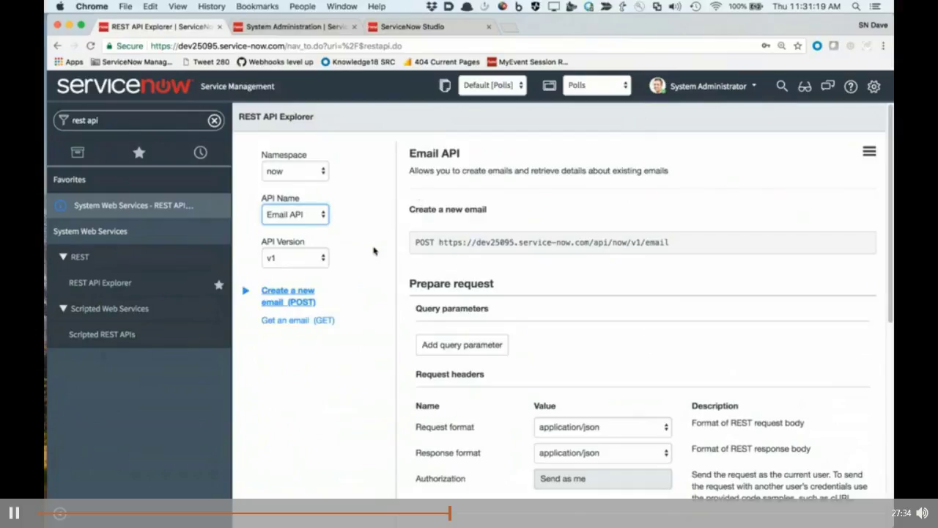
left_click(328, 256)
left_click(361, 237)
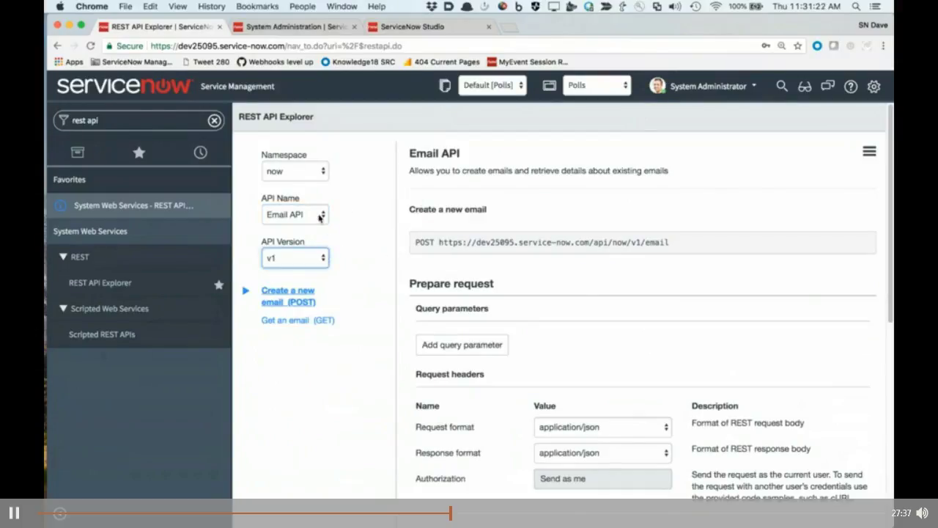
- Switch the explorer to the Aggregate API and view its available versions, keeping latest
left_click(316, 216)
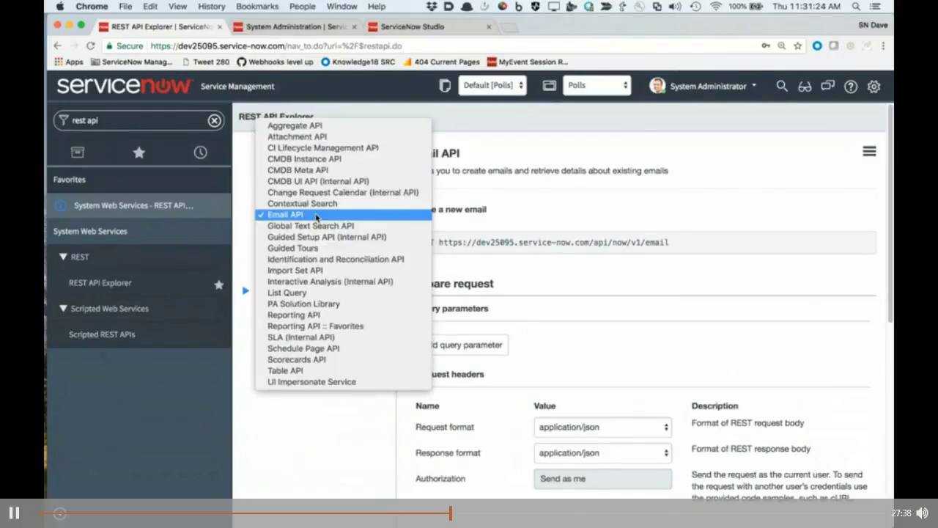
left_click(295, 126)
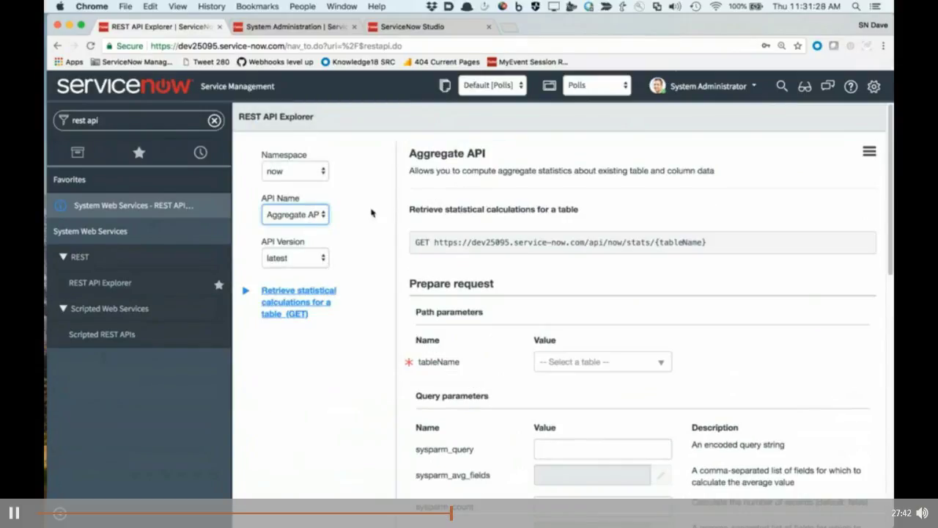
left_click(328, 256)
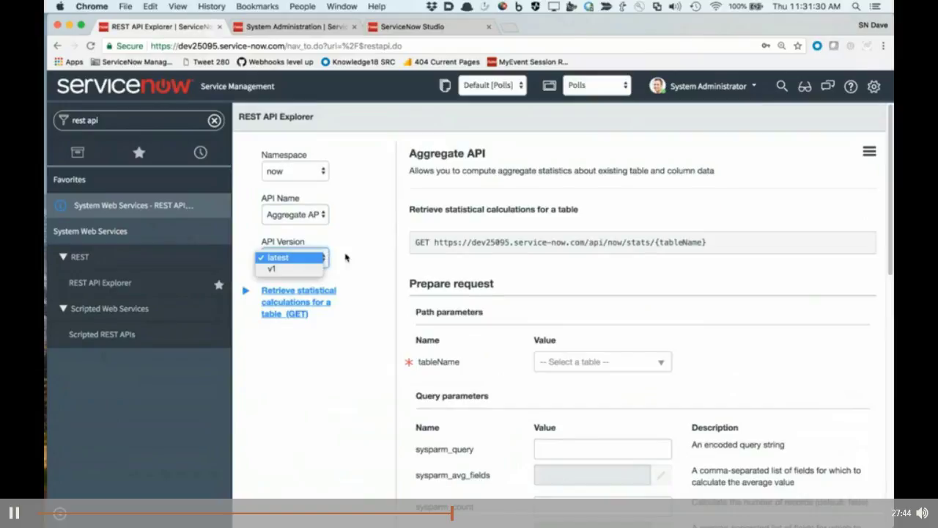
left_click(321, 277)
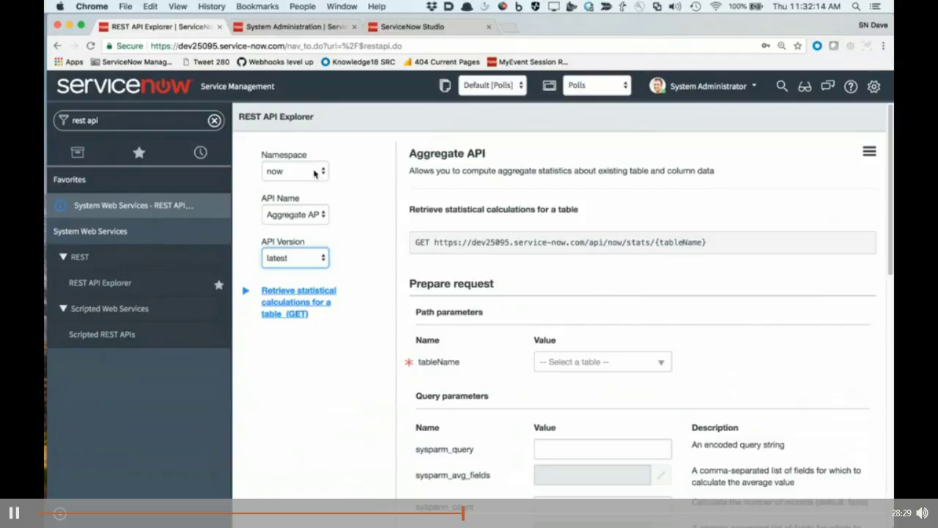
- Review the available namespaces, keeping now, and look over the Aggregate API's request parameters
left_click(312, 173)
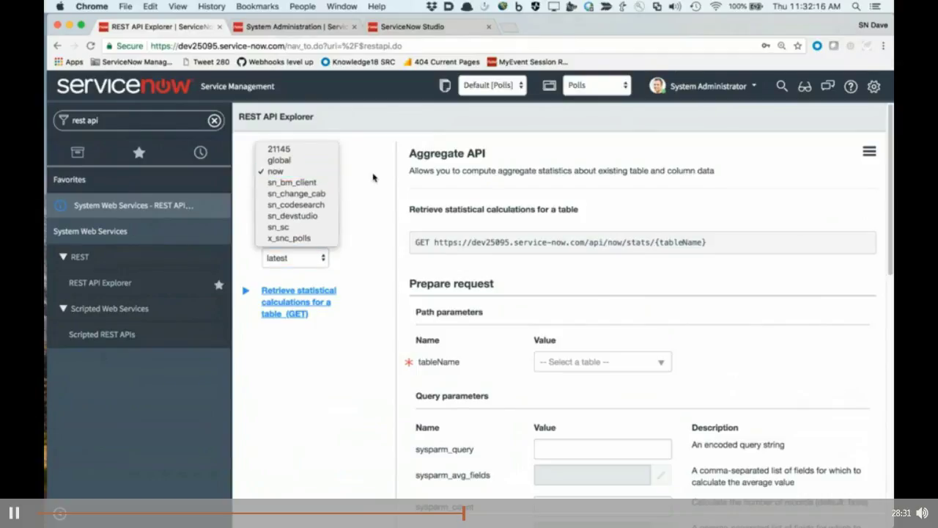
left_click(326, 171)
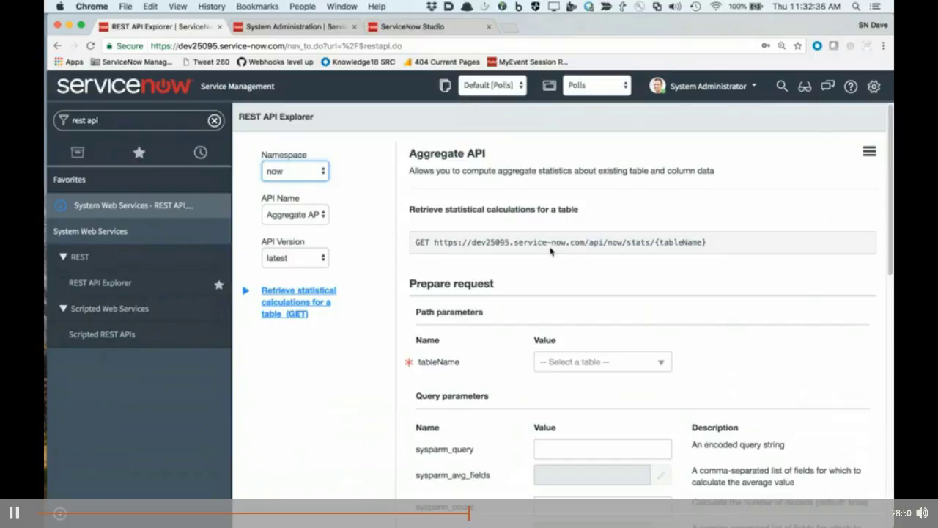
scroll(551, 251, "down", 1)
scroll(551, 249, "down", 2)
scroll(528, 256, "up", 3)
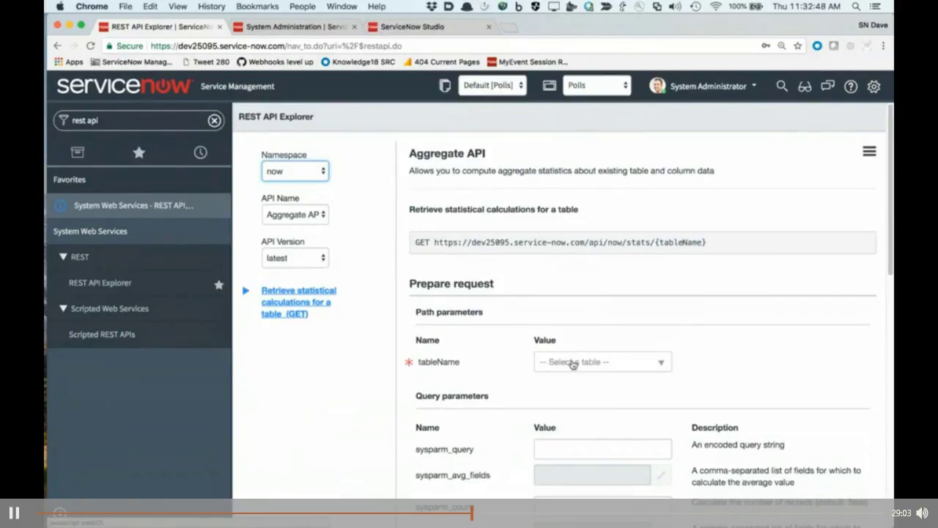
- Set the tableName path parameter of the Aggregate API request to Incident (incident)
left_click(619, 361)
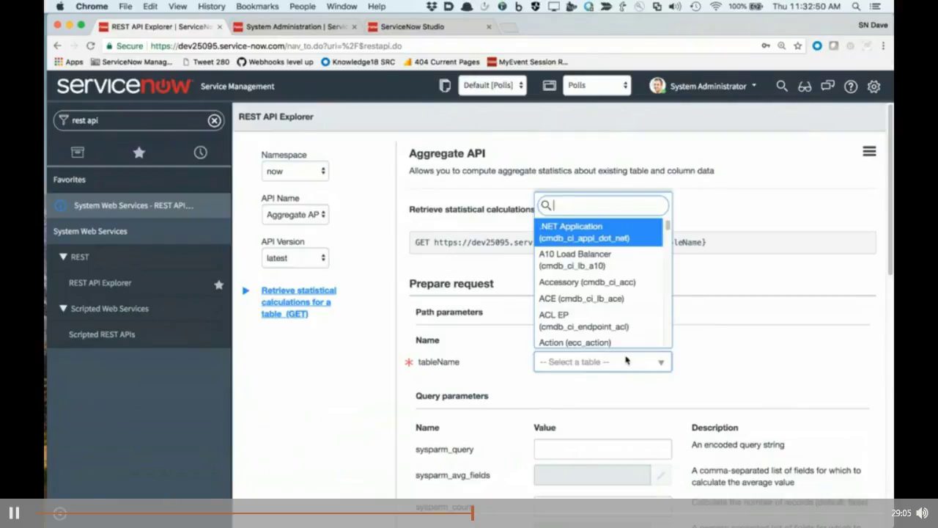
type("incid")
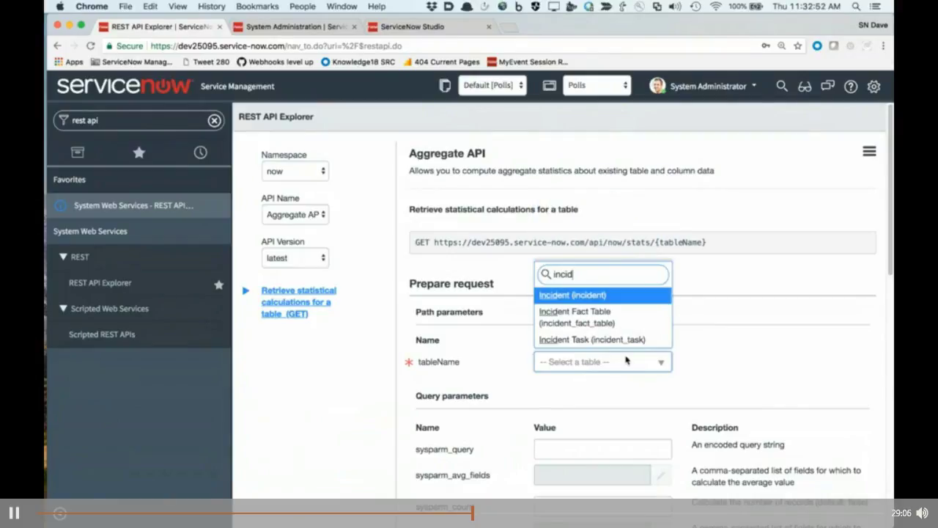
left_click(618, 296)
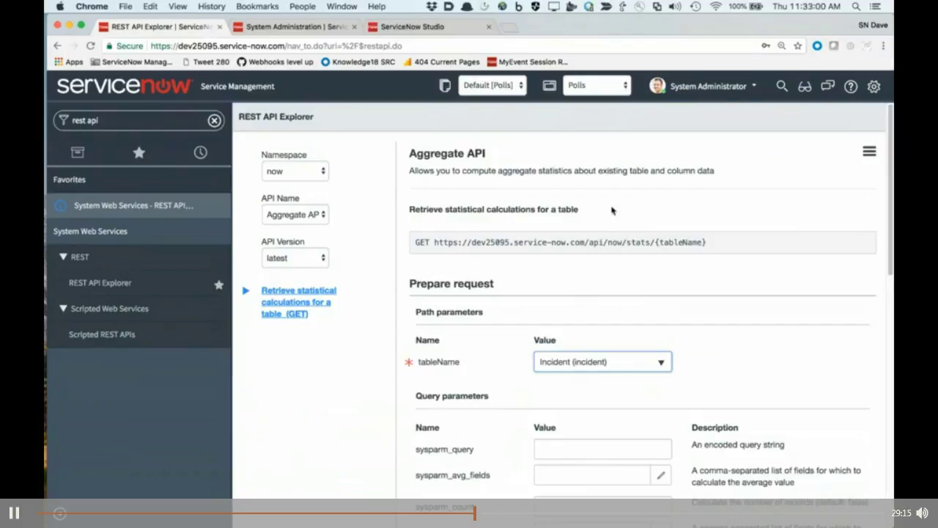
- Configure the sysparm_avg_fields query parameter and add Severity to its selected fields
scroll(612, 209, "down", 3)
scroll(611, 209, "up", 1)
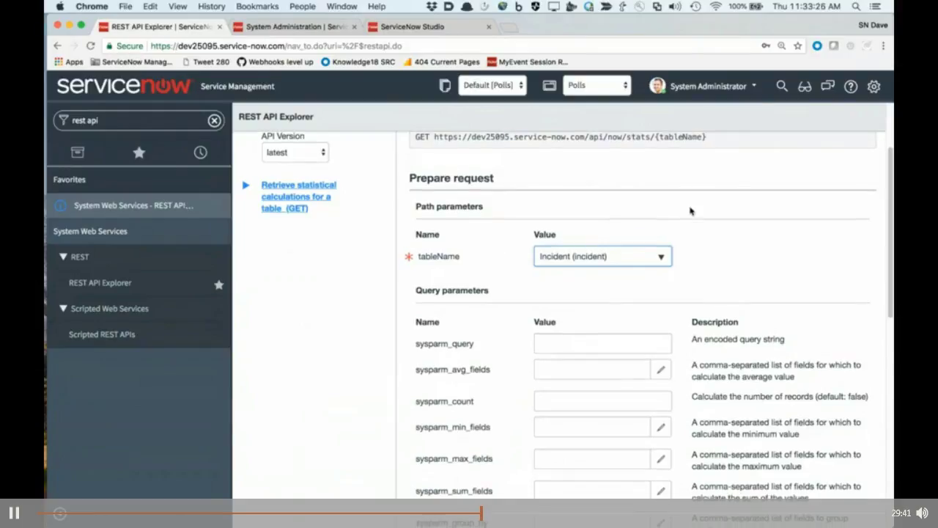
scroll(692, 210, "down", 2)
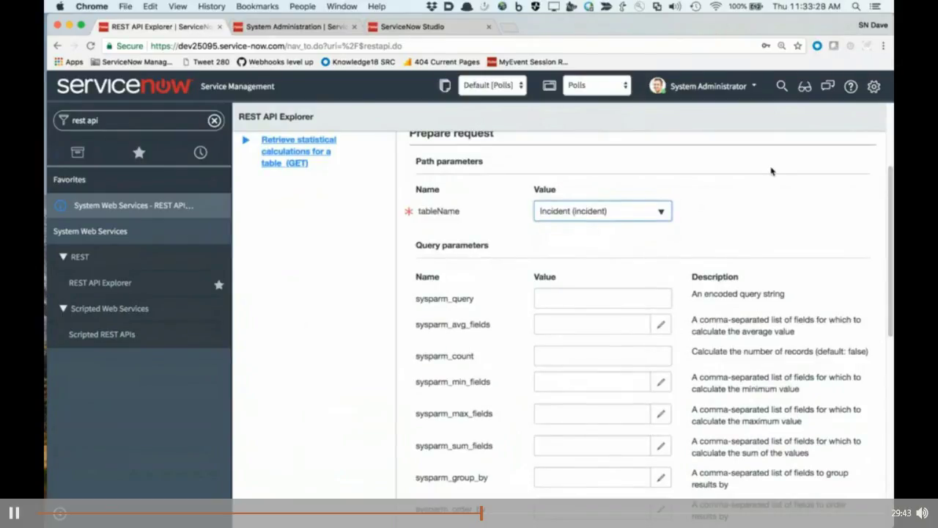
scroll(762, 180, "down", 2)
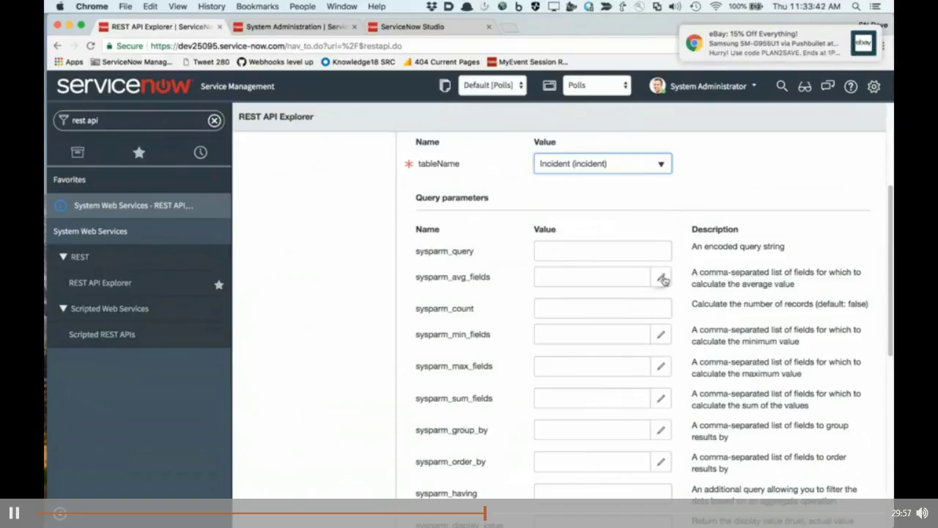
left_click(662, 279)
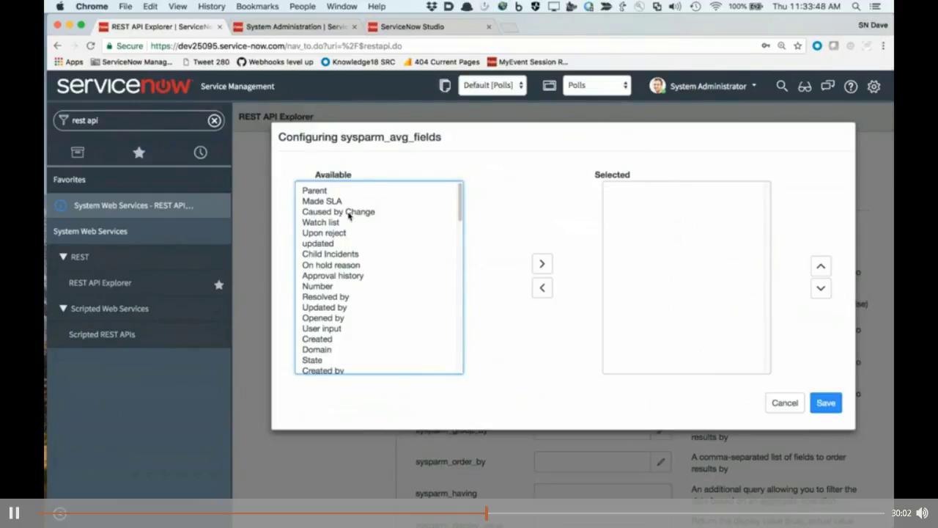
left_click(330, 199)
left_click(328, 195)
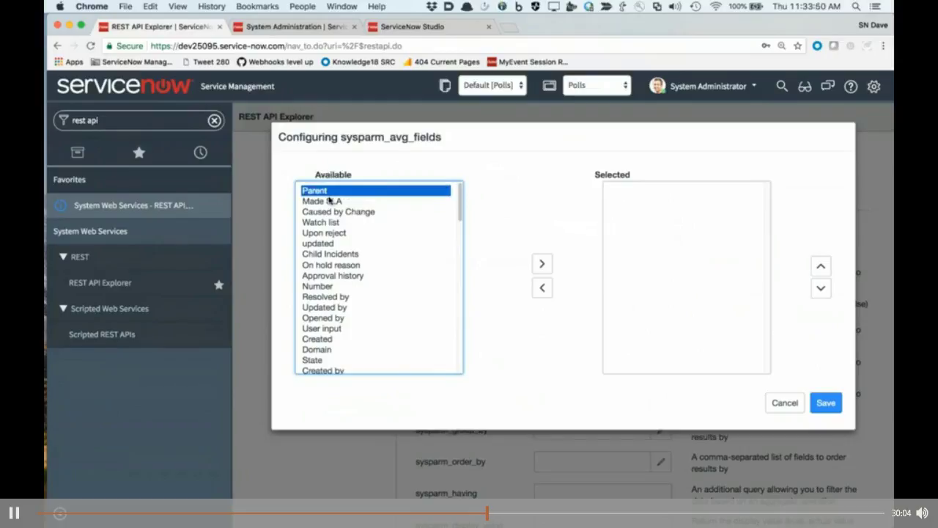
key("a")
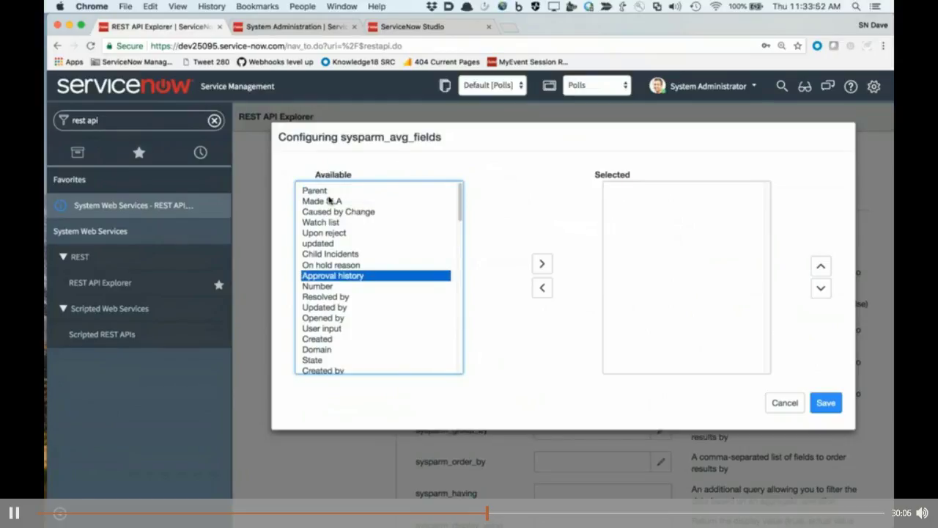
key("s")
key("e")
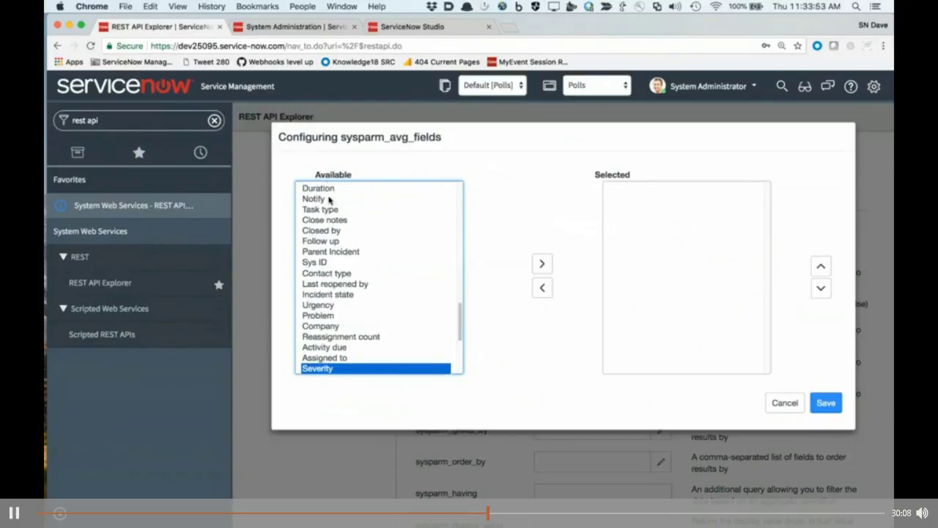
double_click(366, 368)
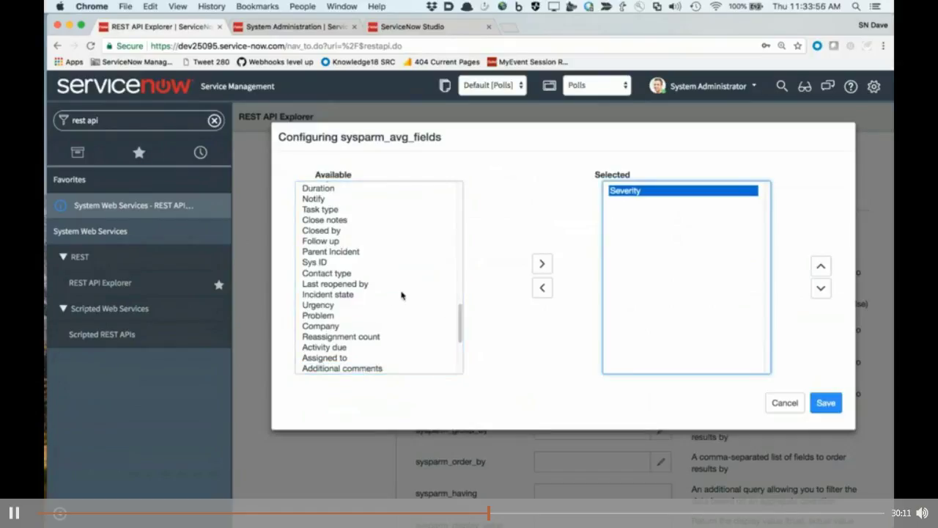
left_click(359, 252)
key("r")
key("e")
key("s")
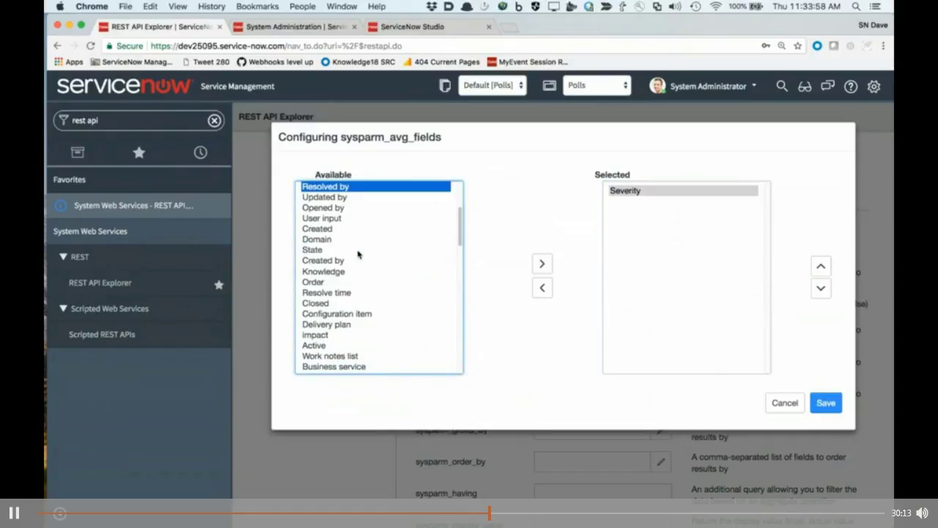
key("o")
key("l")
key("v")
key("e")
key("space")
key("t")
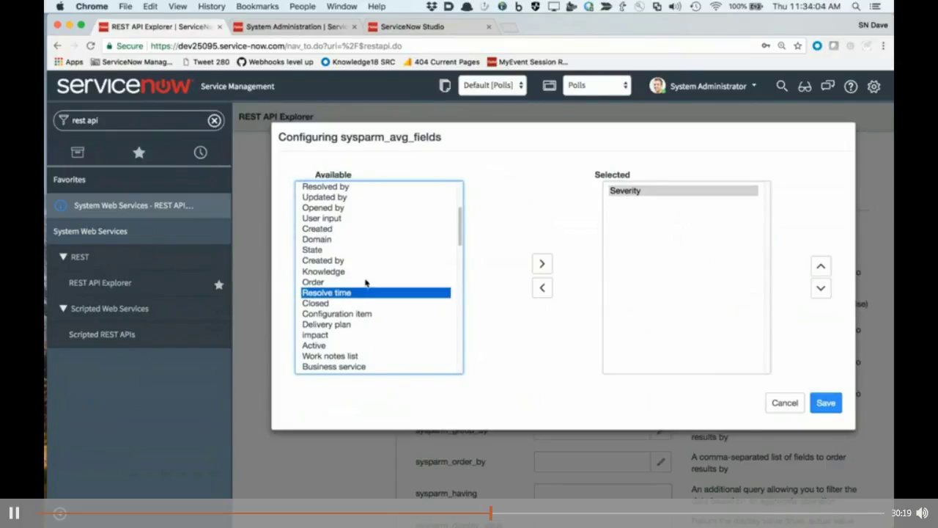
- Add Reassignment count to the selected fields of sysparm_avg_fields
key("r")
key("e")
key("a")
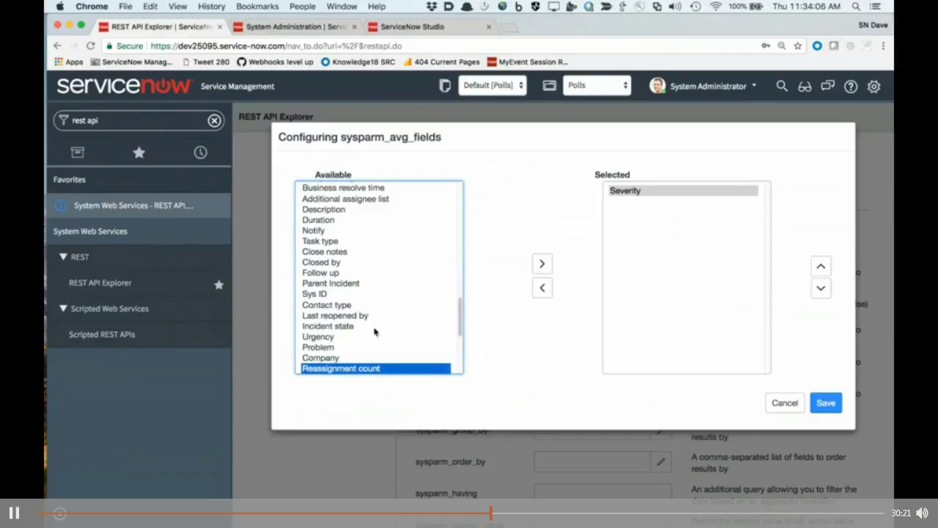
double_click(391, 370)
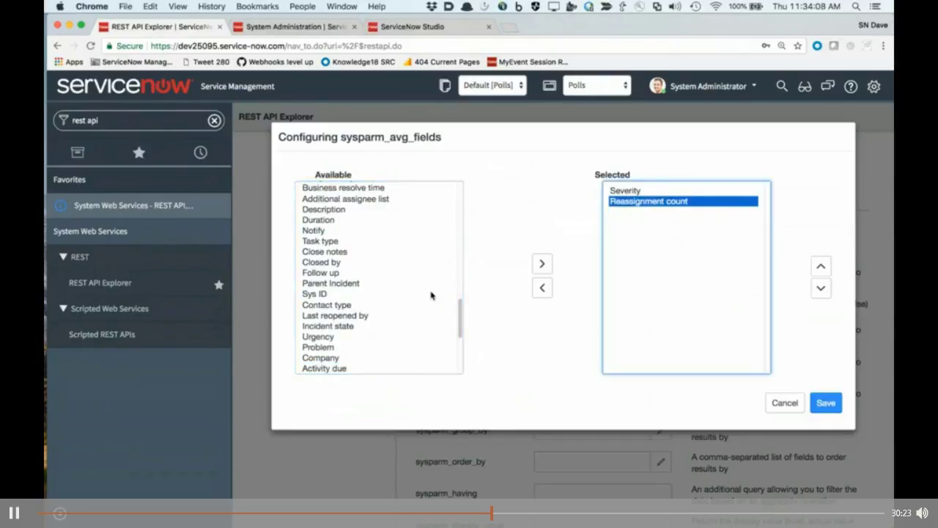
- Add Duration to the selected fields of sysparm_avg_fields and save the field selection
left_click(366, 265)
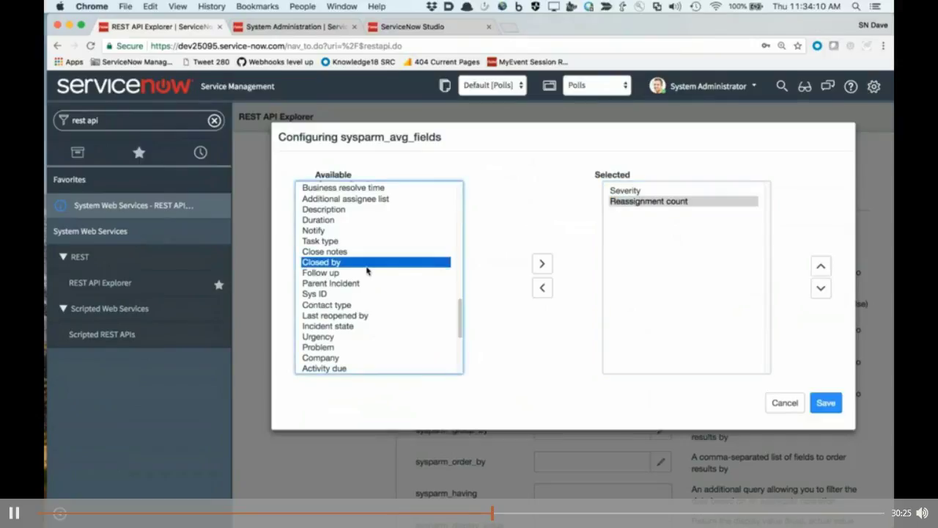
key("d")
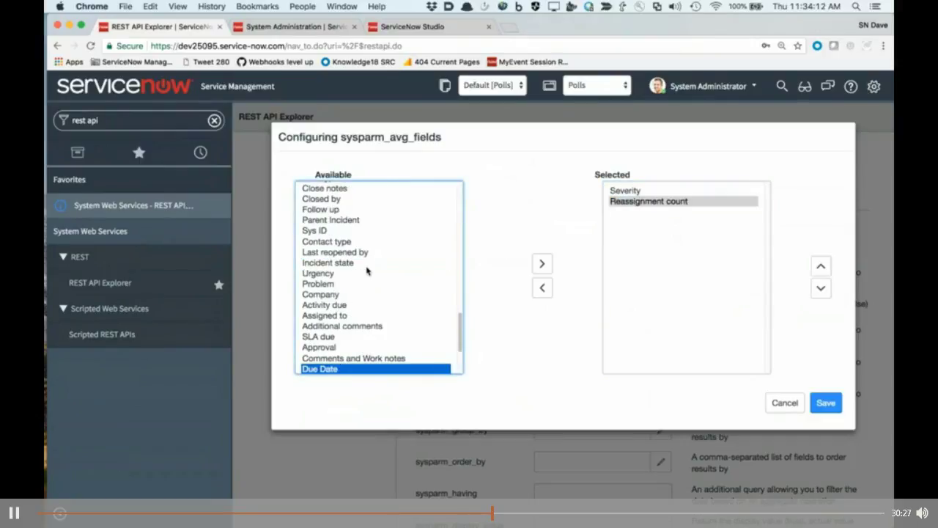
key("d")
key("u")
key("r")
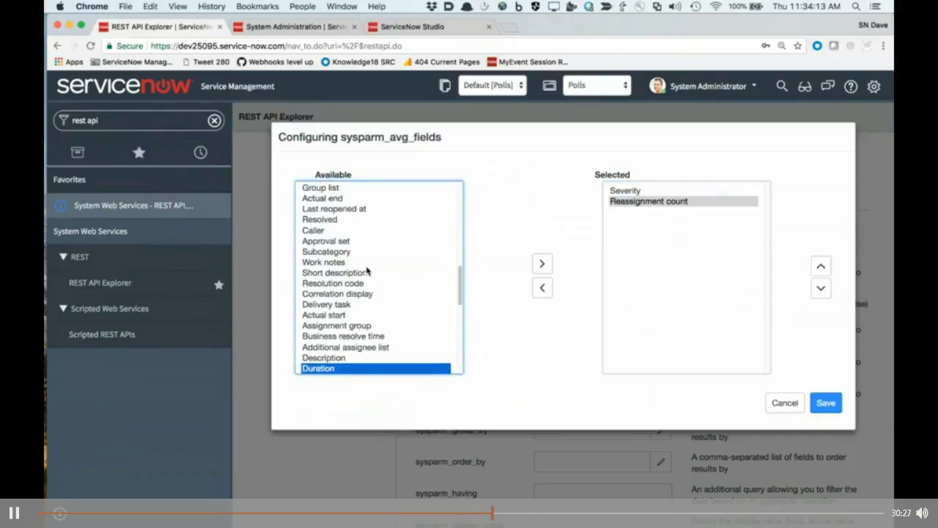
double_click(327, 369)
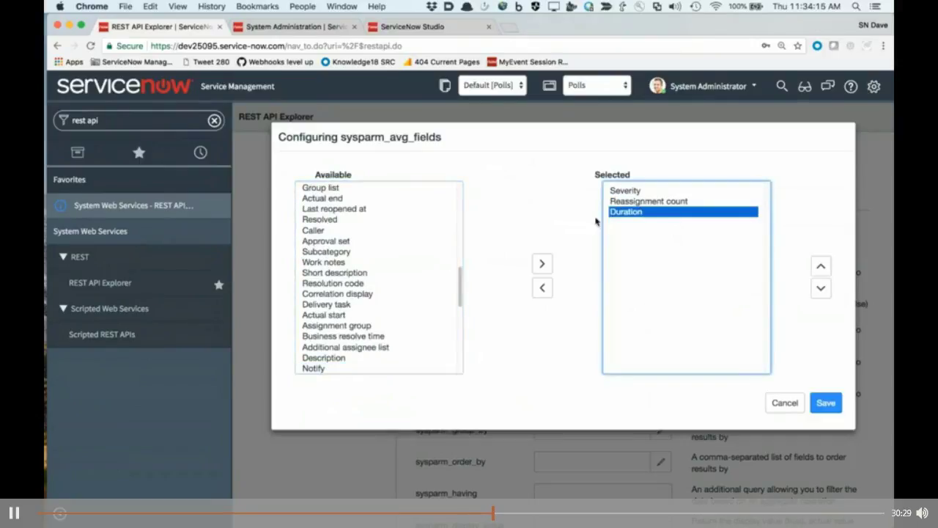
left_click(826, 403)
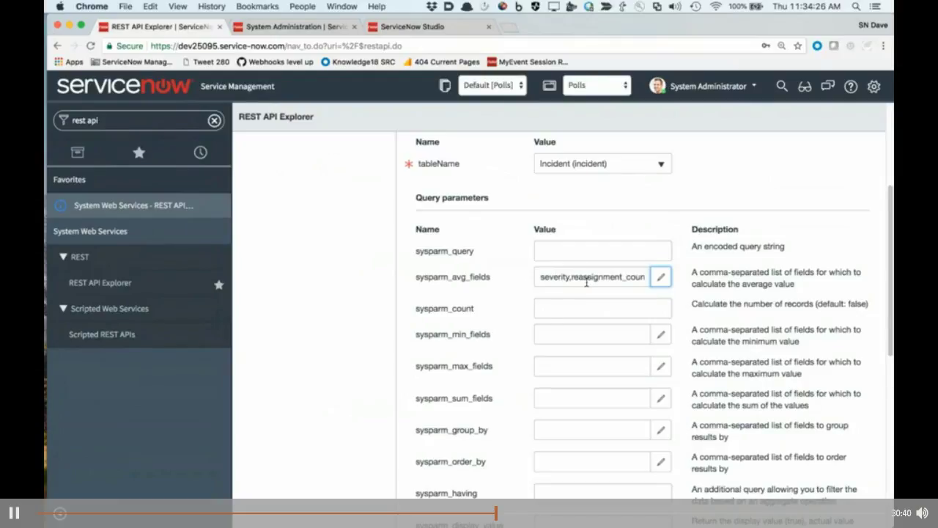
- Configure the sysparm_max_fields query parameter and add Reopen count to its selected fields
left_click(663, 364)
left_click(361, 266)
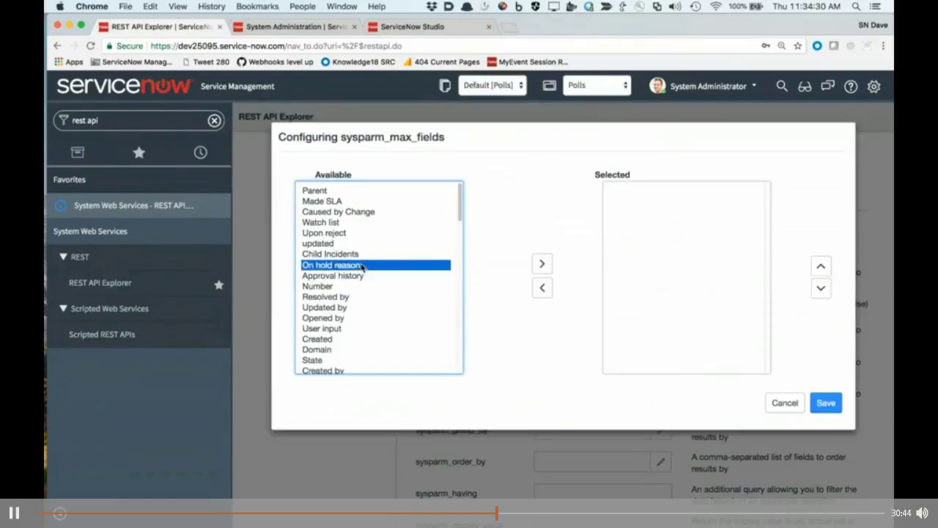
key("Down")
key("Down")
key("Down")
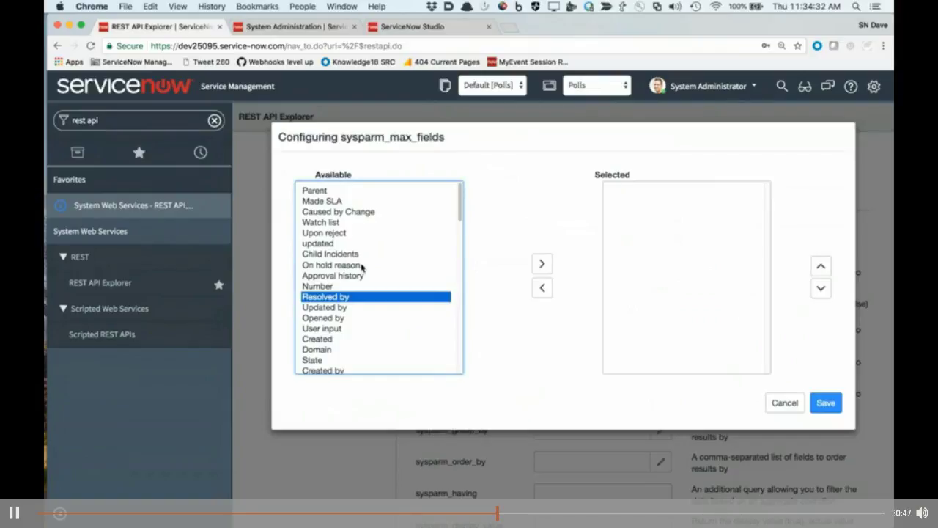
key("Down")
key("Down")
key("Down")
key("Down")
key("Down")
key("Down")
key("Down")
key("Down")
key("Down")
key("Down")
key("Down")
key("Down")
key("Down")
key("Down")
key("Down")
key("Down")
key("Down")
key("Down")
key("Down")
key("Down")
left_click(543, 264)
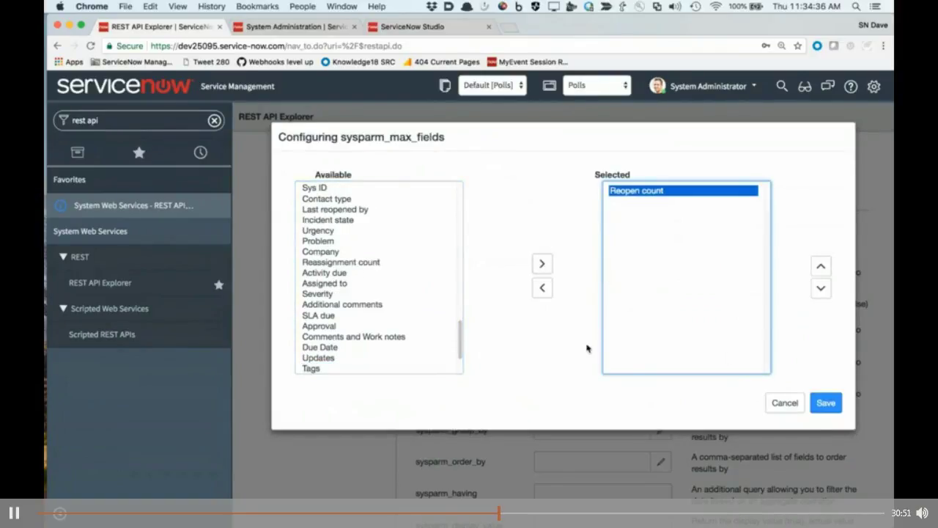
- Add Reassignment count to the selected fields of sysparm_max_fields
left_click(331, 305)
key("Up")
key("Up")
key("Up")
key("Up")
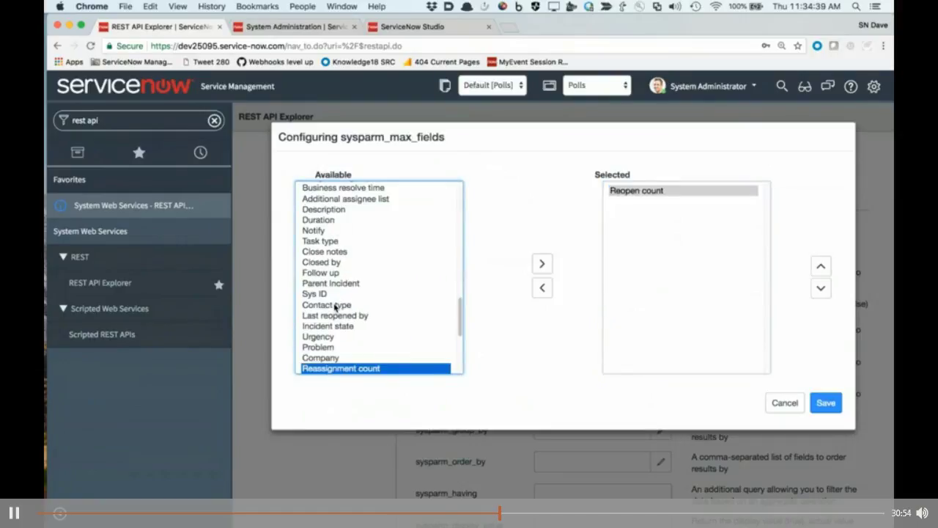
double_click(334, 370)
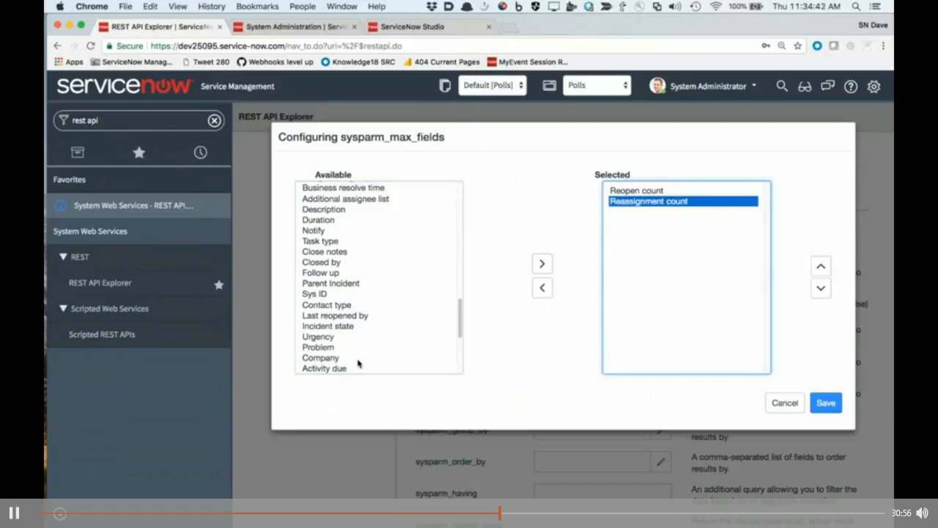
- Add Duration to the selected fields of sysparm_max_fields and save the field selection
left_click(339, 264)
key("d")
key("u")
key("r")
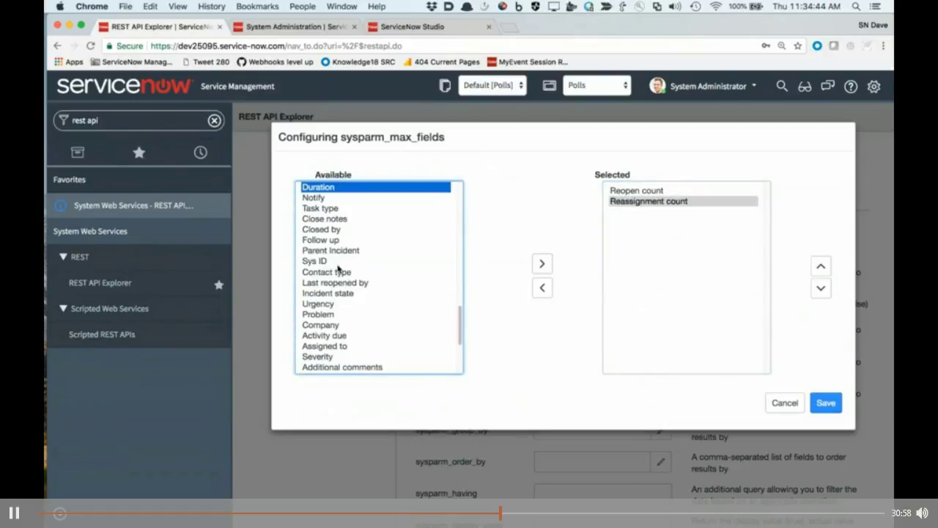
double_click(370, 189)
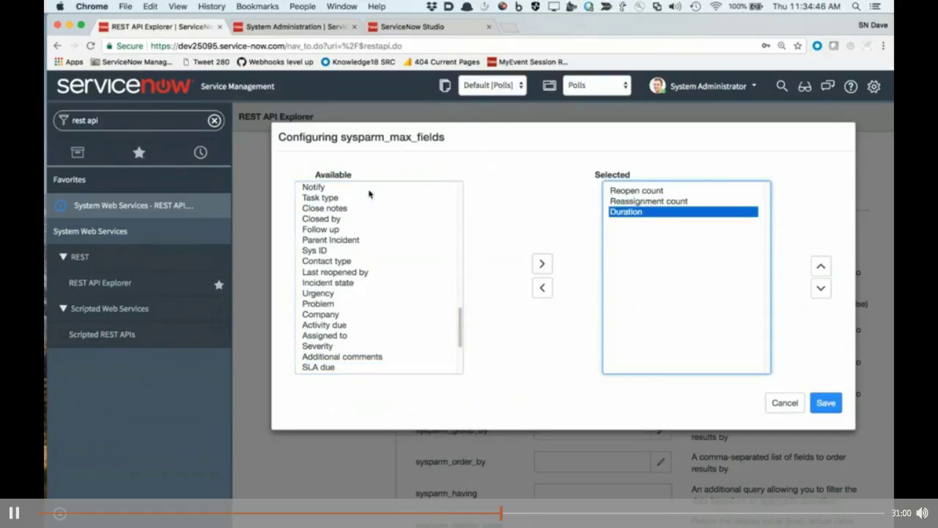
left_click(827, 401)
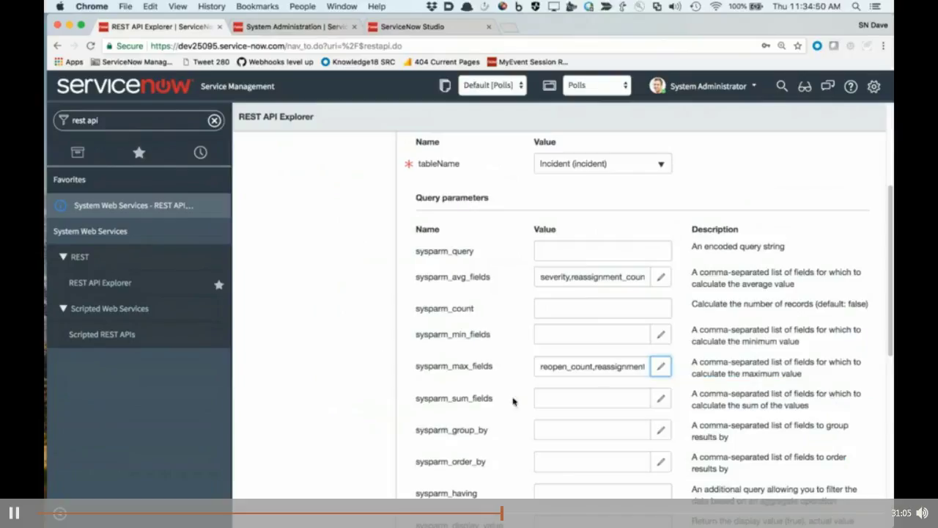
- Try entering duration directly as the sysparm_min_fields value and send the request
left_click(581, 334)
type("duration")
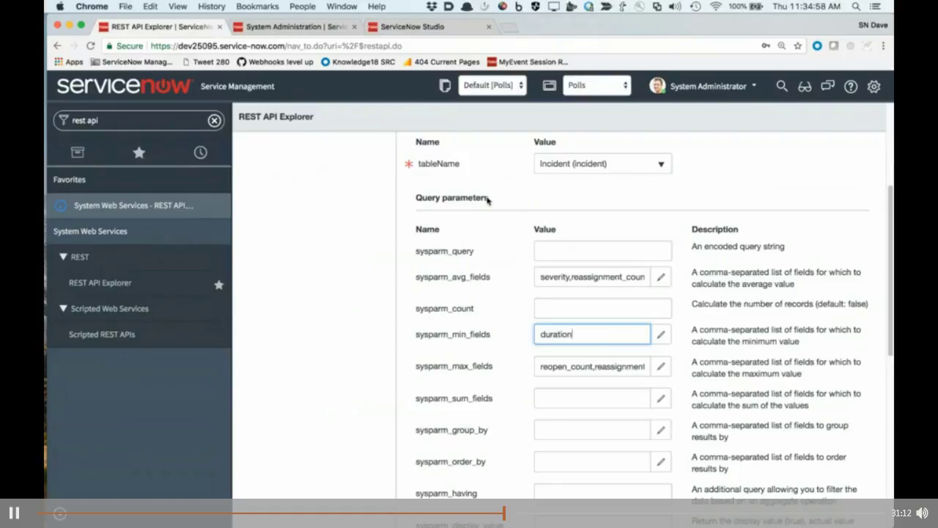
scroll(509, 246, "up", 5)
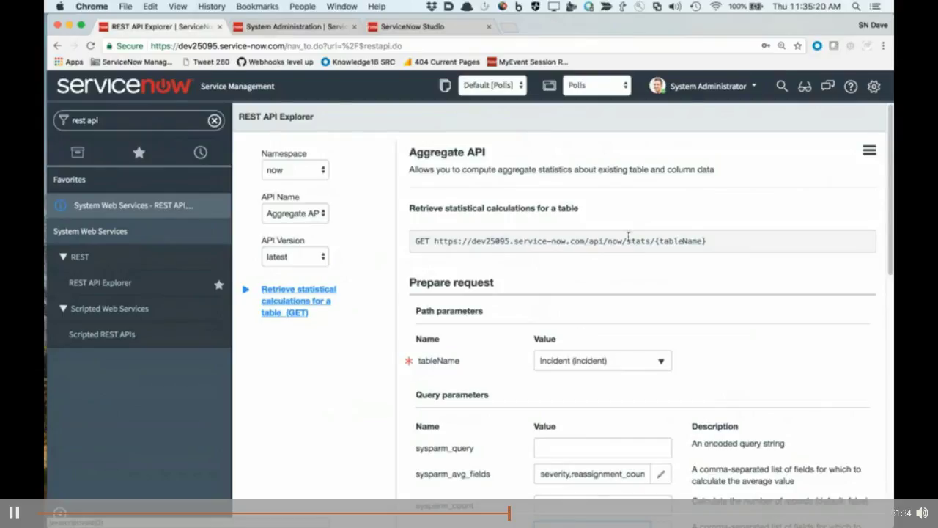
scroll(629, 223, "down", 5)
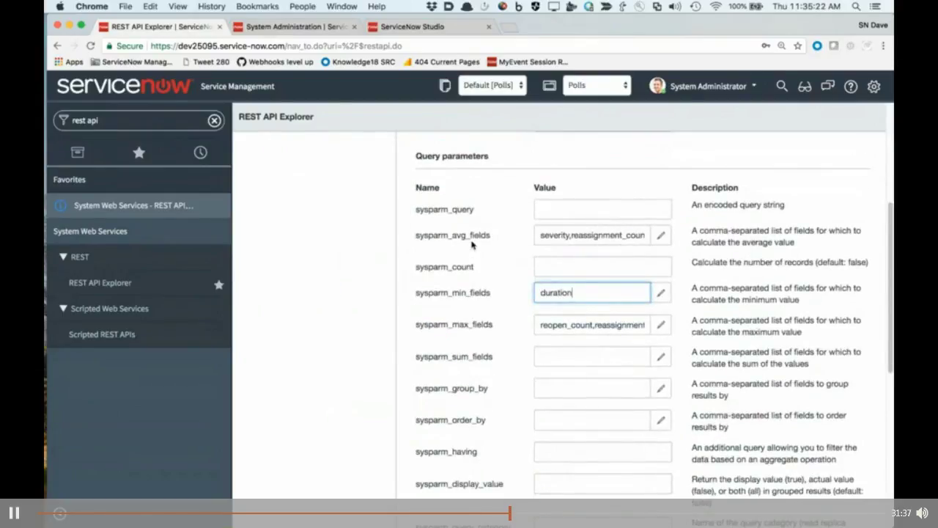
scroll(501, 239, "down", 7)
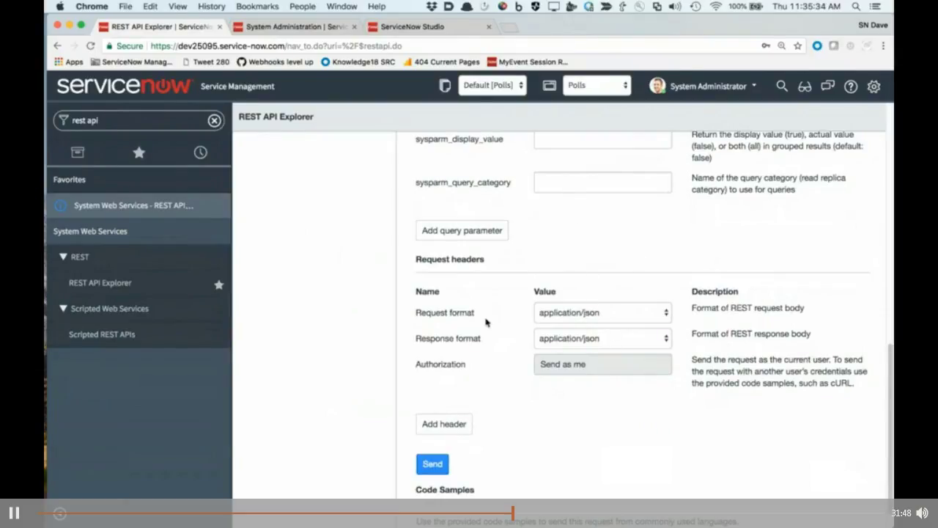
scroll(485, 323, "down", 1)
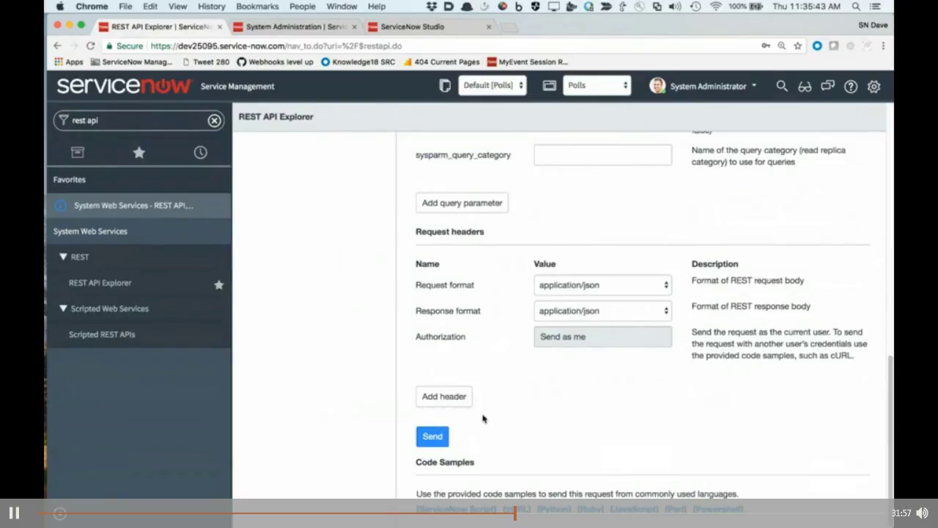
left_click(433, 437)
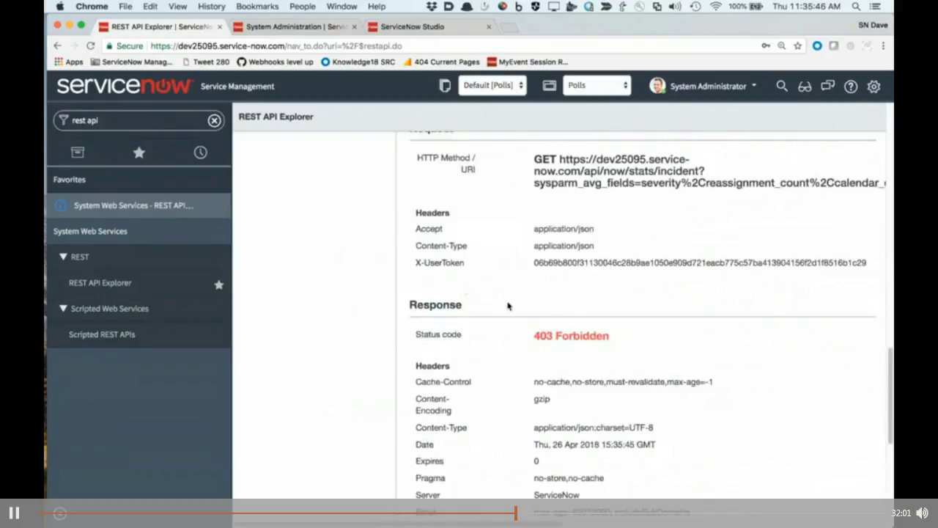
- Replace the typed sysparm_min_fields value with the Duration field from its field list, keeping only Duration selected, and save
scroll(492, 352, "up", 10)
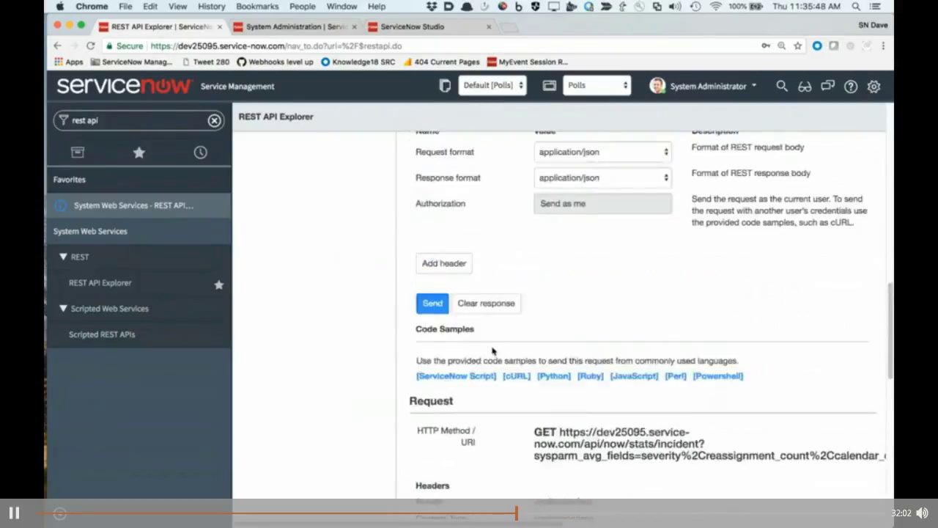
scroll(492, 351, "up", 5)
scroll(496, 349, "down", 3)
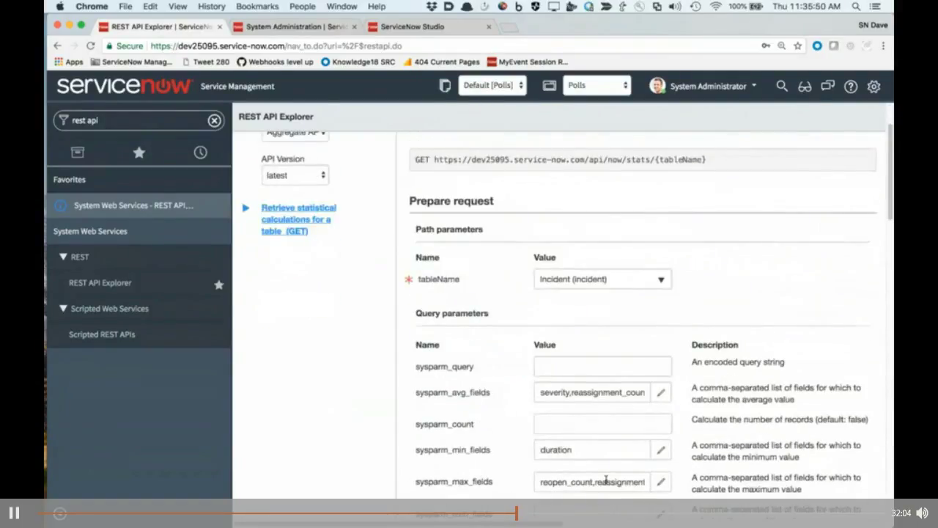
scroll(605, 482, "down", 4)
left_click(607, 302)
key("BackSpace")
key("BackSpace")
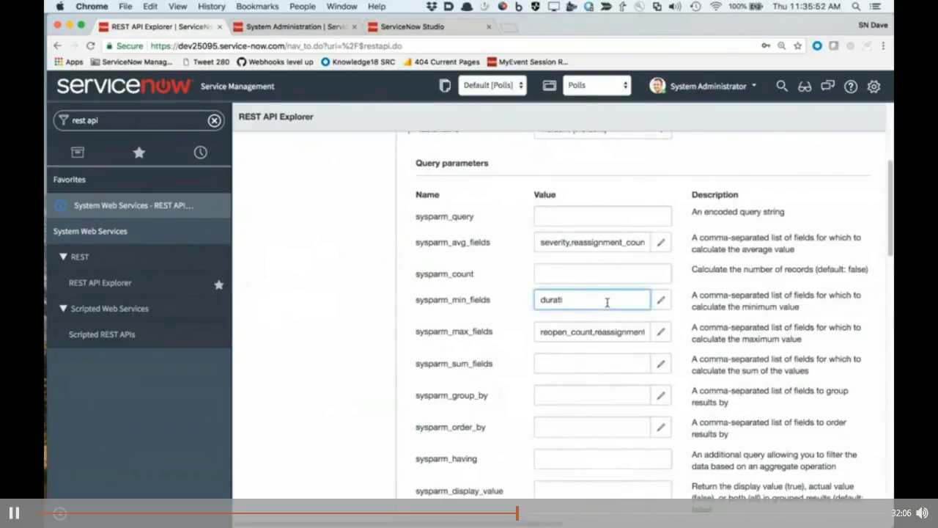
left_click(660, 300)
key("d")
key("u")
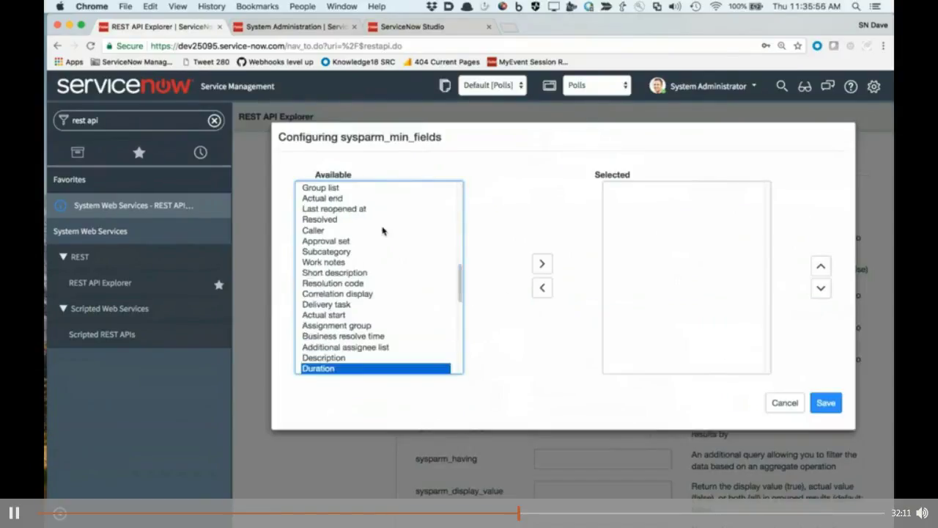
left_click(326, 348)
left_click(542, 264)
double_click(639, 191)
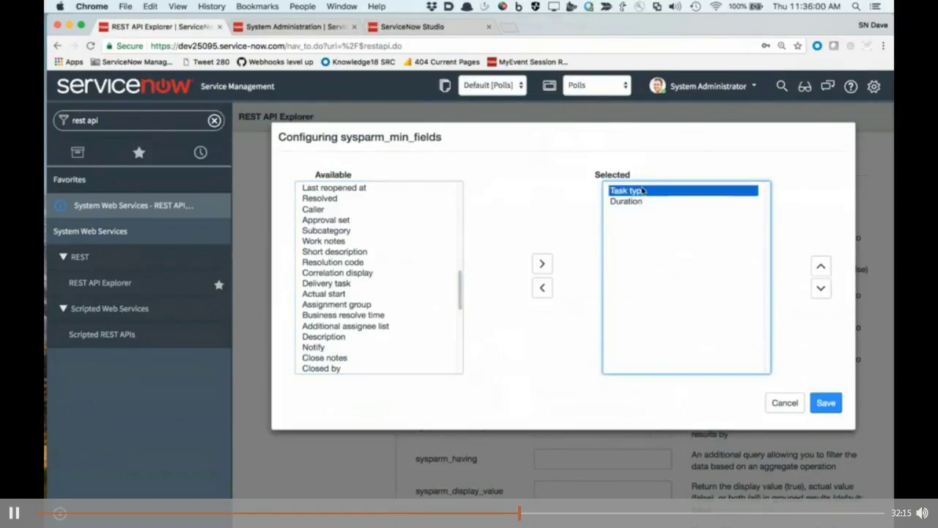
left_click(826, 403)
- Send the Aggregate API request again with the corrected query parameters
scroll(633, 271, "down", 10)
scroll(632, 272, "up", 5)
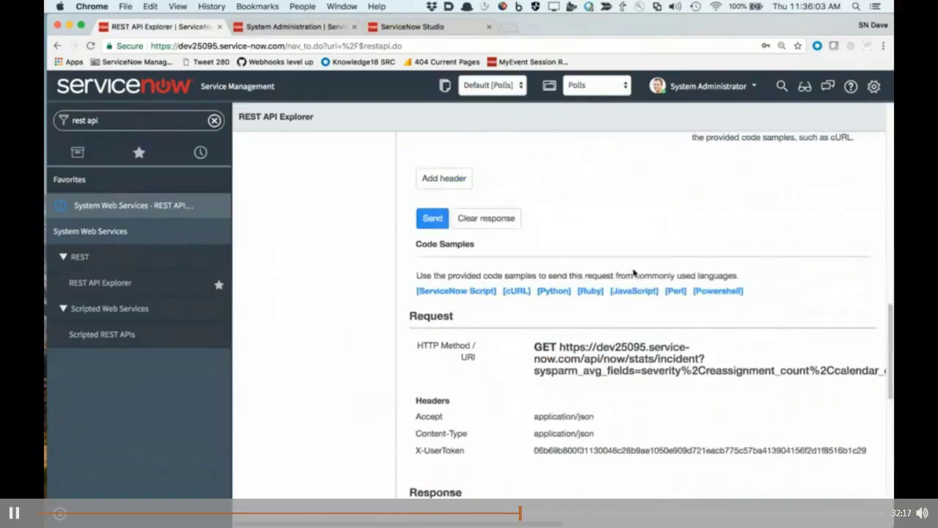
left_click(433, 225)
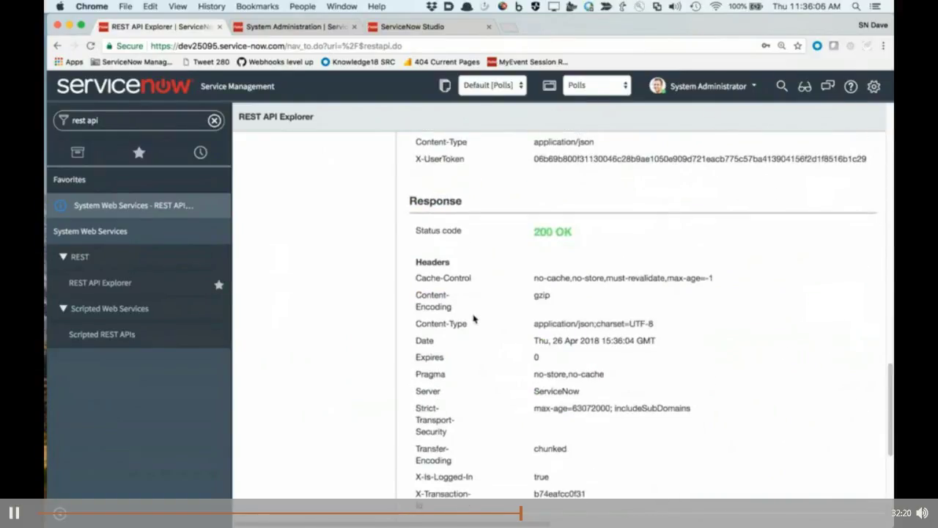
- Examine the full GET request URI, including the incident stats endpoint and its avg, min and max parameters
scroll(507, 313, "up", 3)
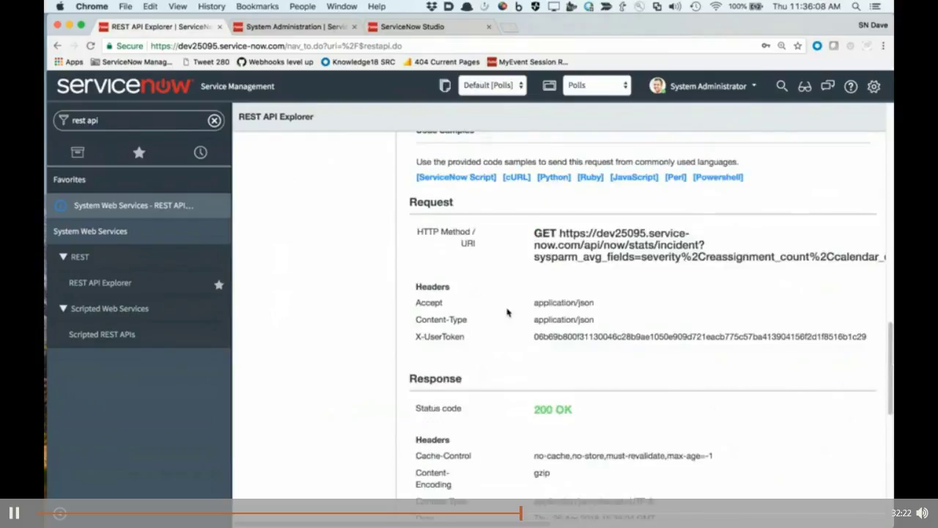
scroll(506, 313, "up", 1)
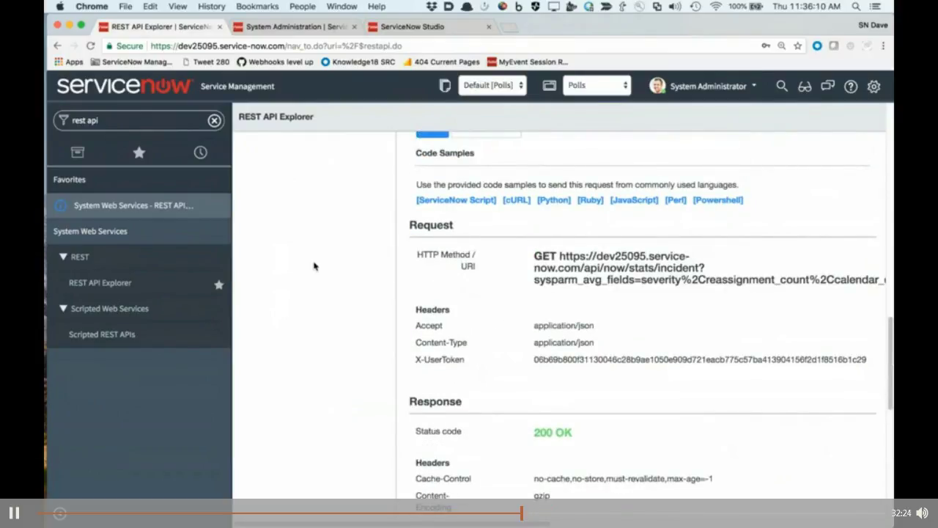
scroll(314, 266, "right", 5)
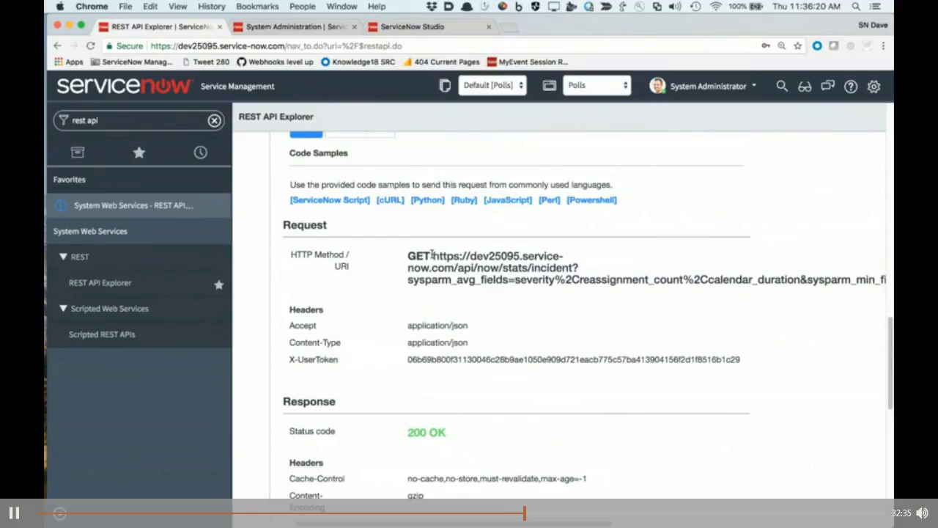
left_click_drag(433, 254, 562, 256)
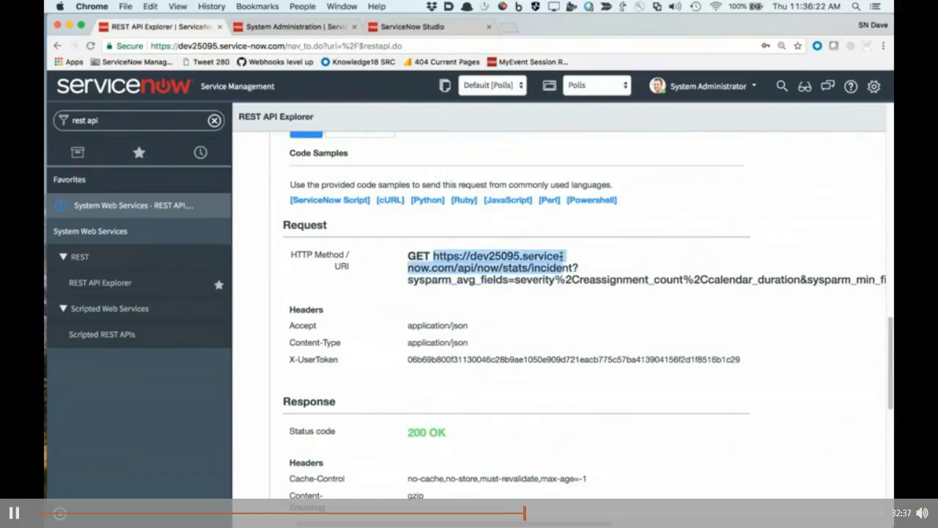
scroll(562, 256, "right", 10)
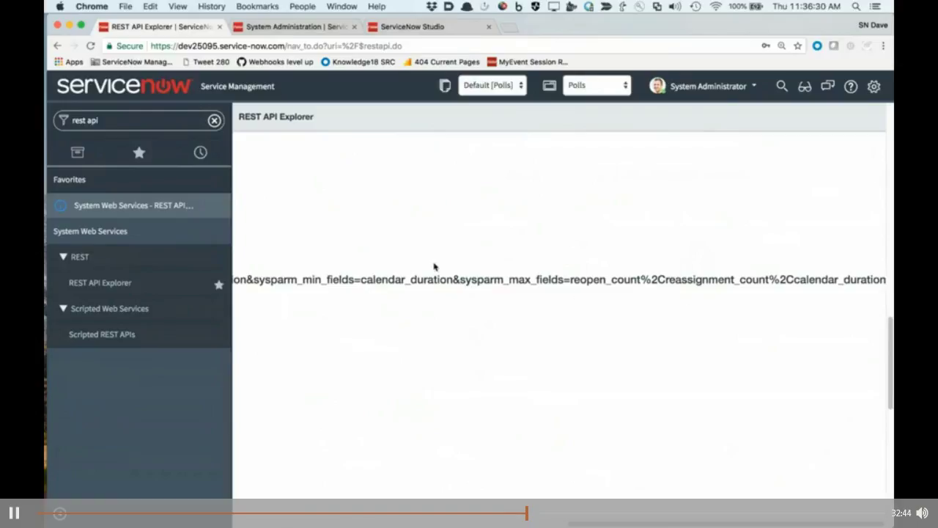
left_click_drag(543, 259, 536, 261)
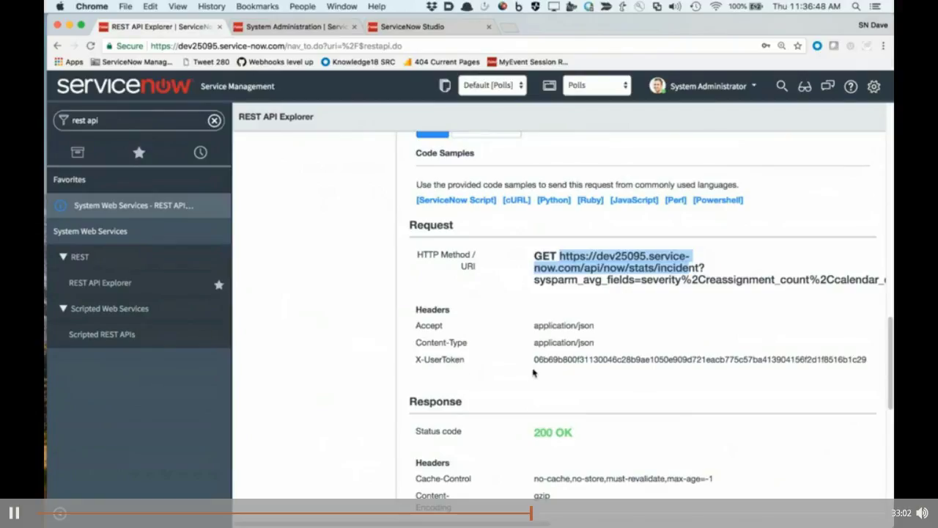
- Examine the response status, headers and the avg, min and max statistics in the response body
scroll(582, 360, "down", 1)
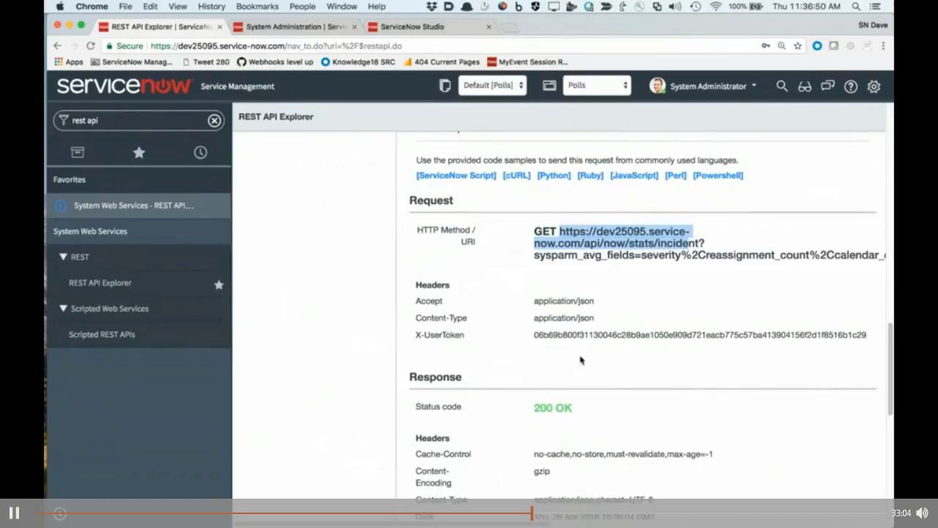
scroll(393, 270, "down", 5)
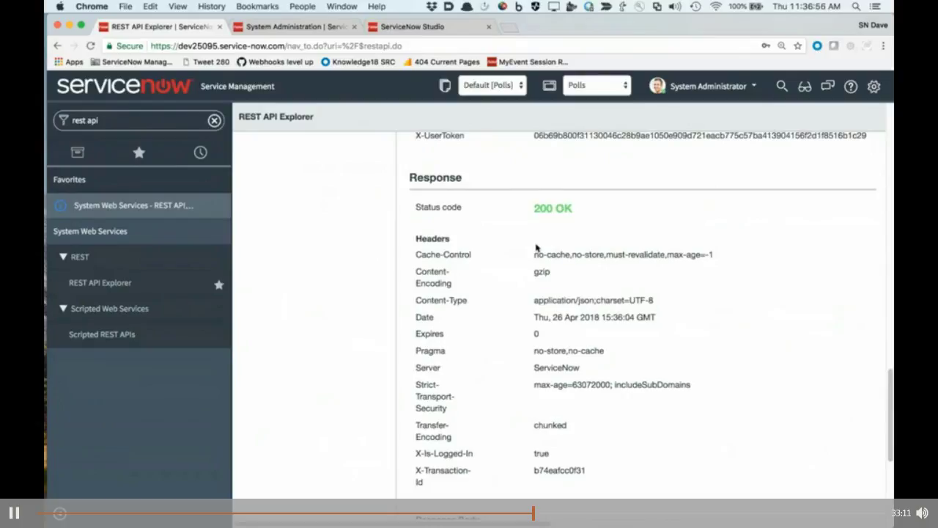
scroll(536, 257, "down", 1)
scroll(537, 256, "down", 1)
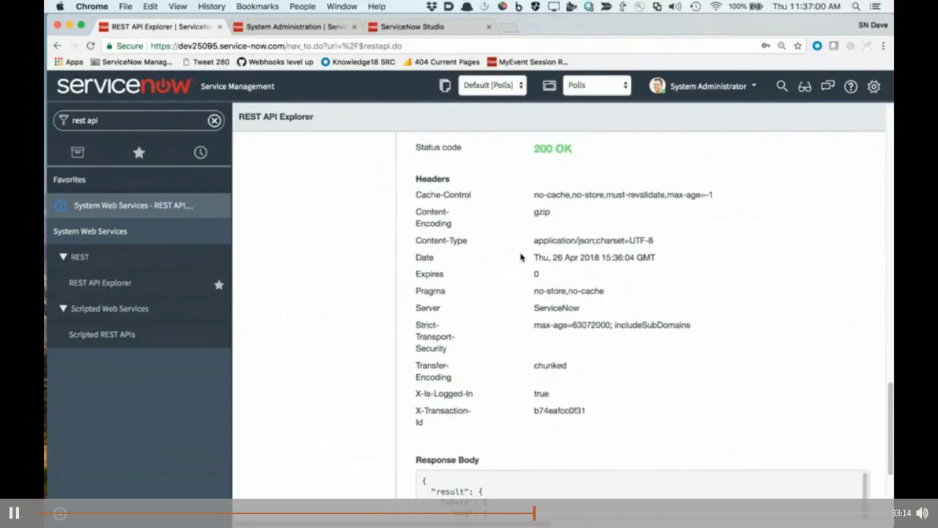
scroll(519, 257, "down", 2)
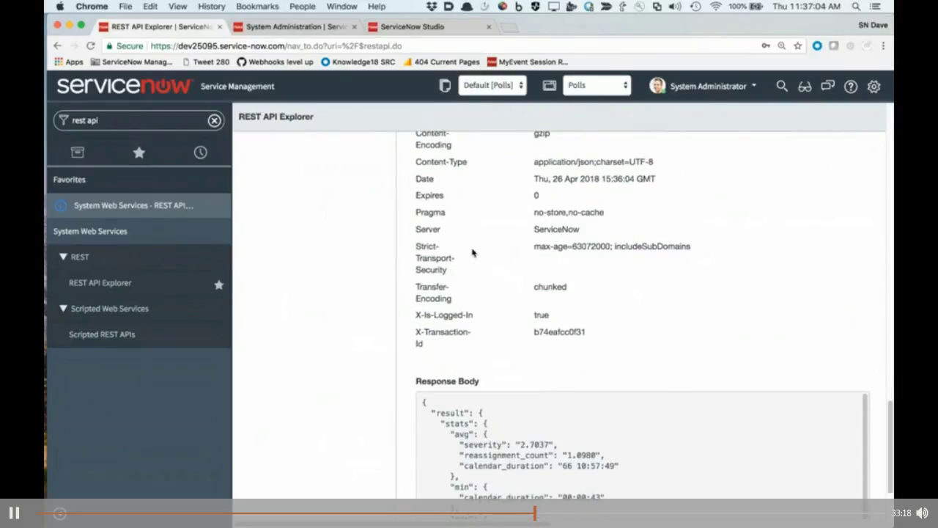
scroll(475, 256, "down", 3)
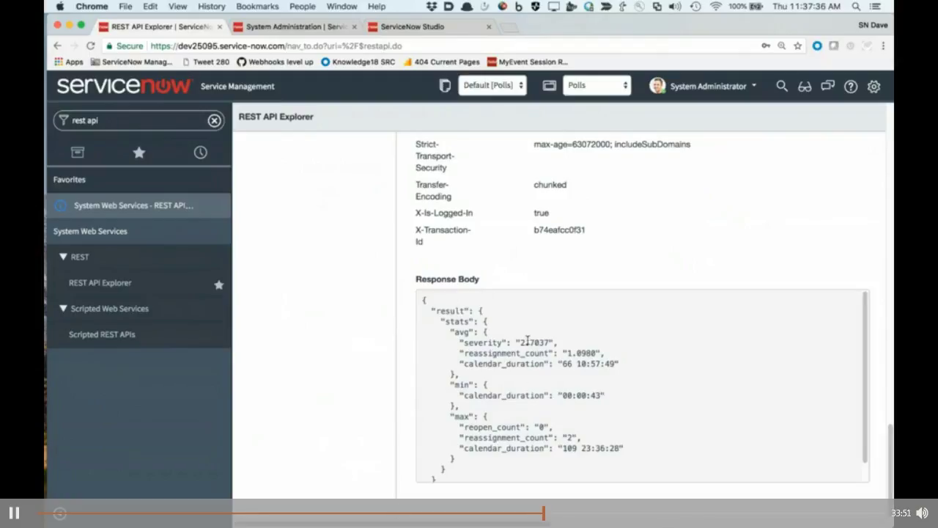
scroll(528, 341, "down", 1)
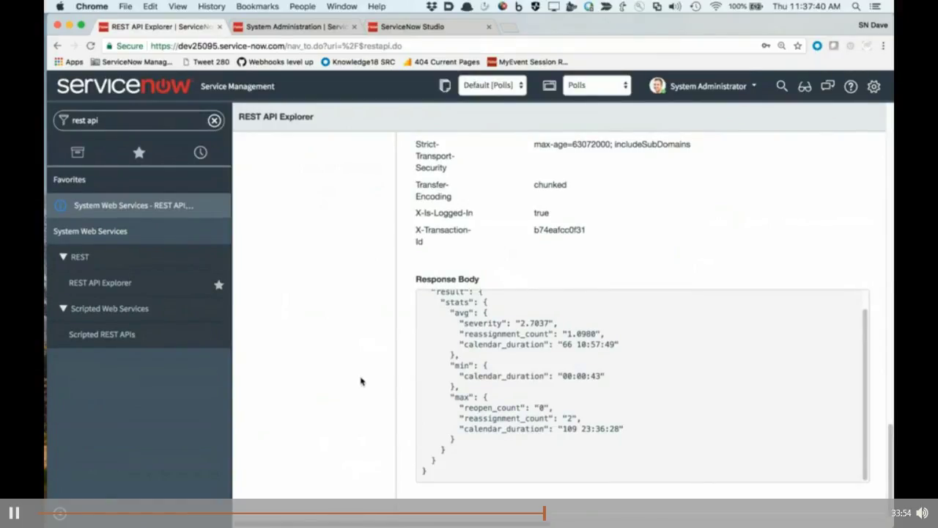
- Review the request URI, request headers and remaining query parameters, and return to the response body
scroll(361, 380, "up", 10)
scroll(361, 380, "up", 5)
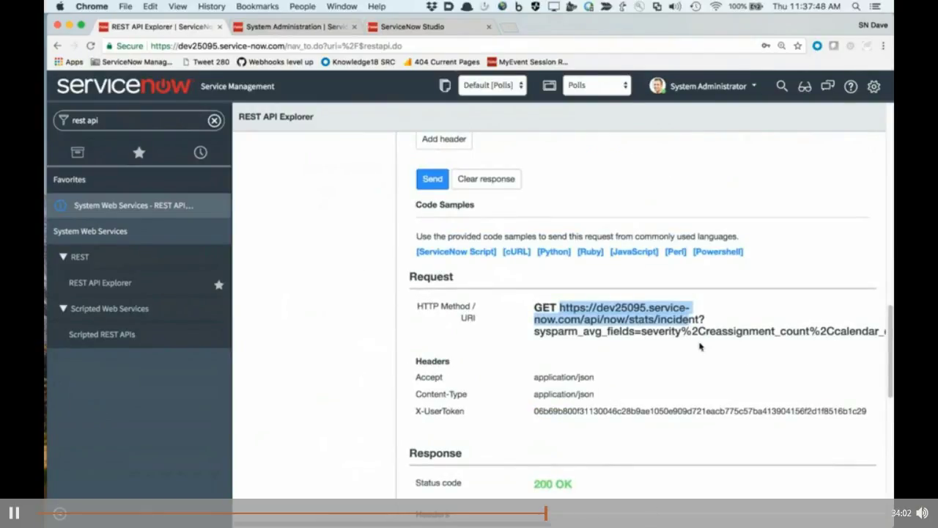
scroll(554, 272, "up", 1)
scroll(554, 272, "up", 7)
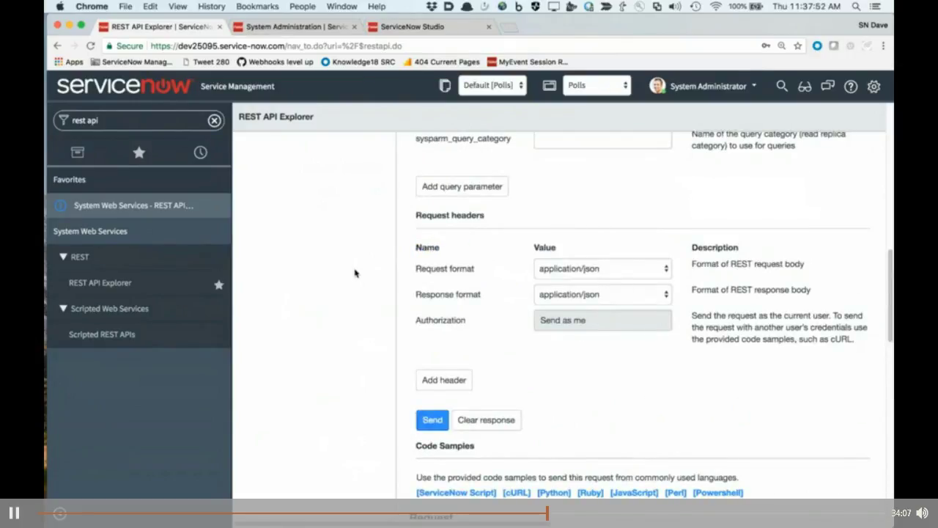
scroll(367, 266, "up", 4)
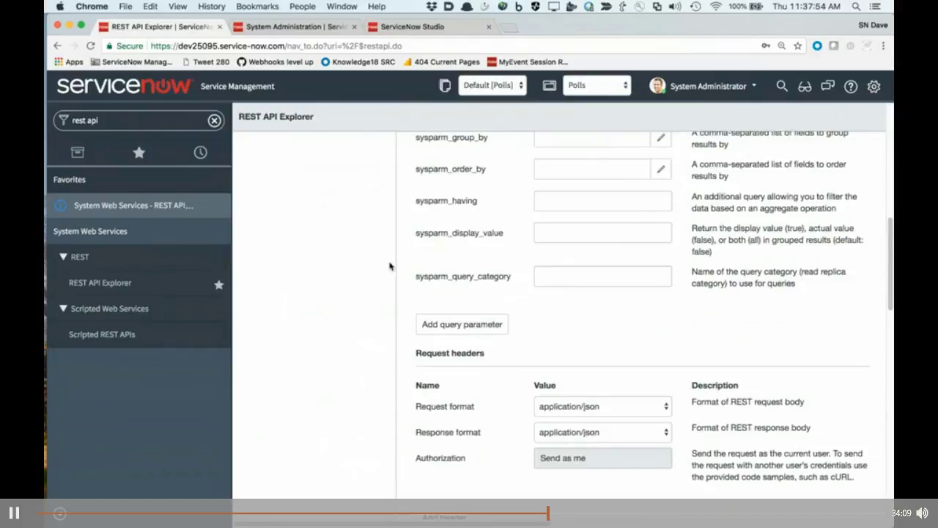
scroll(703, 357, "down", 20)
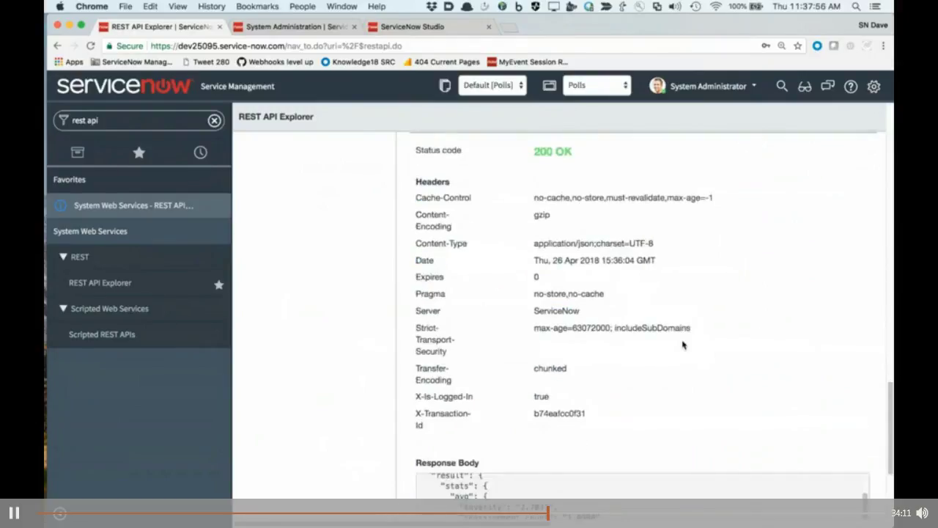
scroll(682, 344, "down", 3)
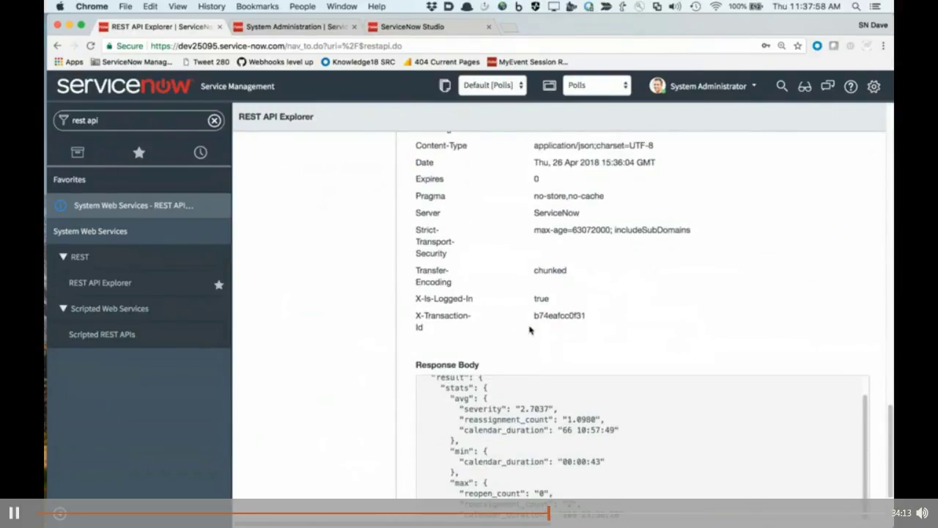
- View the cURL code sample for the Aggregate API request, read its full URL, and close it
scroll(530, 330, "up", 14)
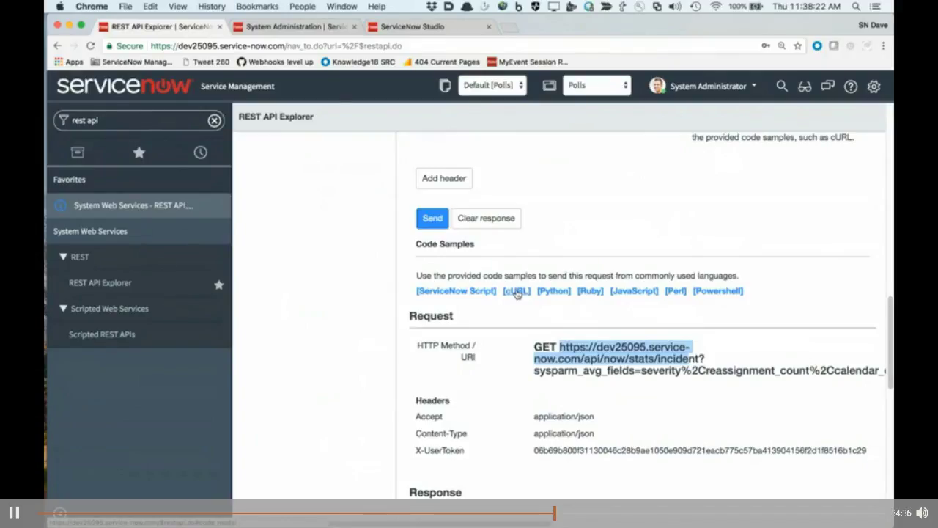
left_click(517, 292)
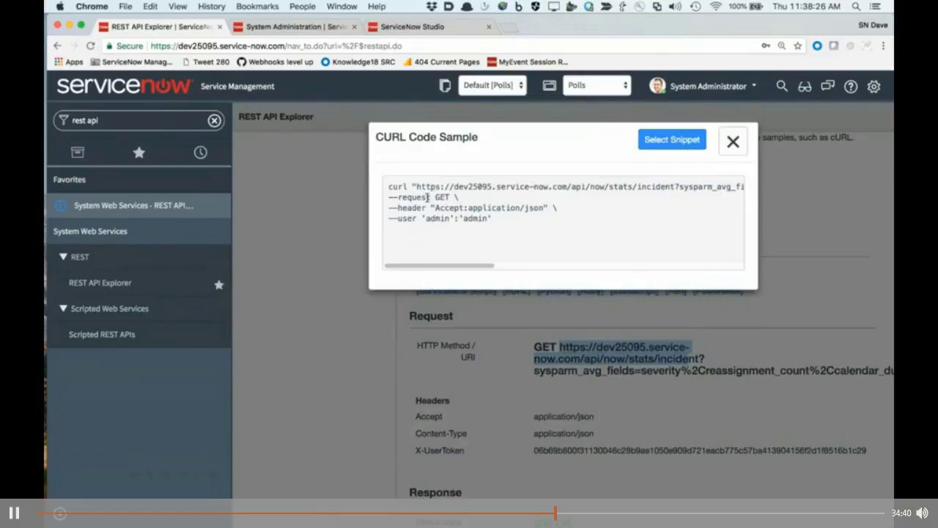
scroll(475, 198, "right", 10)
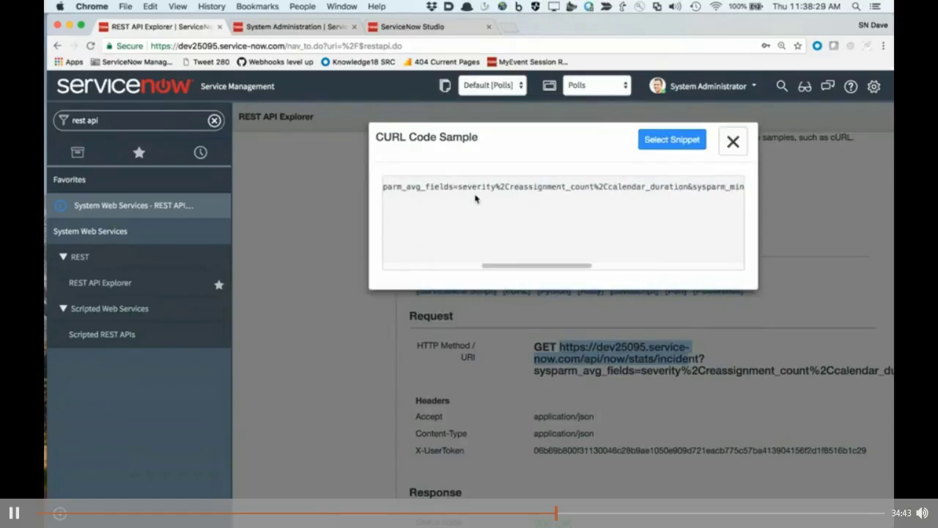
scroll(475, 198, "right", 5)
scroll(475, 198, "left", 15)
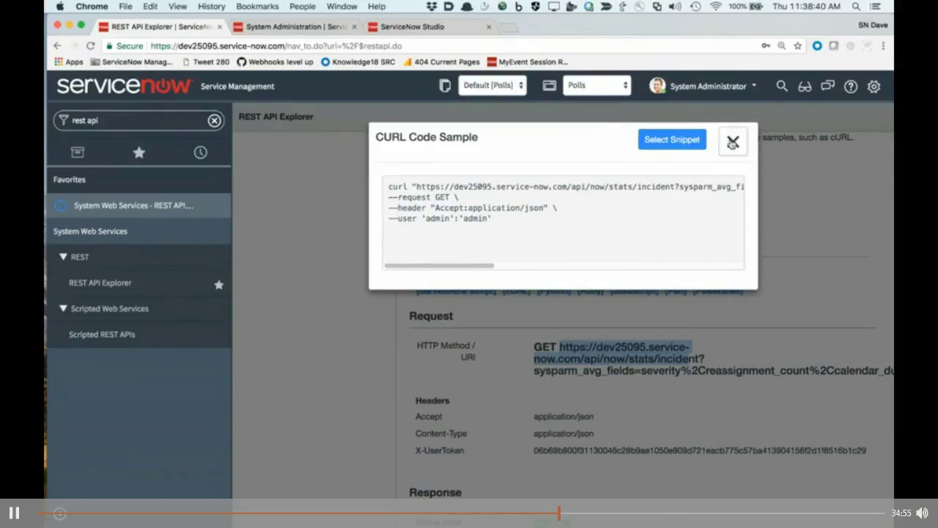
left_click(733, 141)
- View the Ruby and Perl code samples for the same request, closing each one after reading
left_click(593, 291)
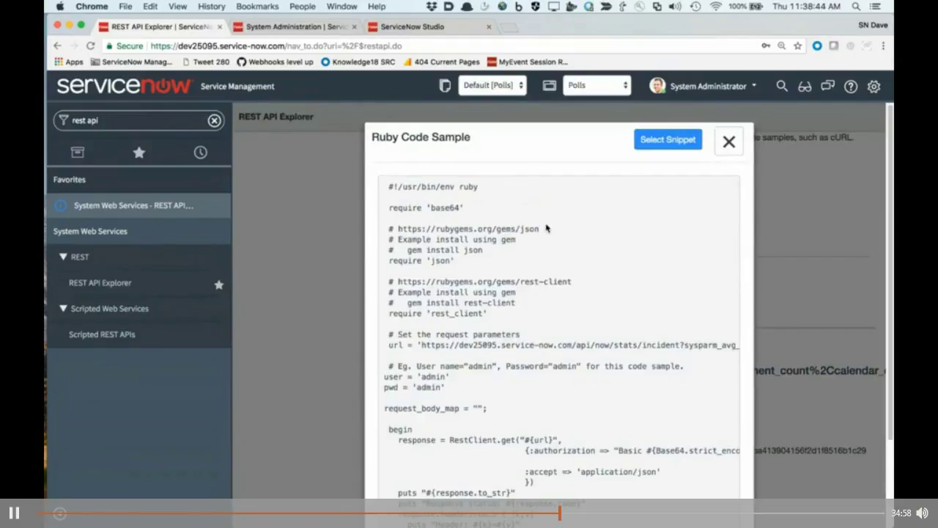
scroll(547, 229, "down", 3)
scroll(520, 325, "up", 3)
left_click(729, 143)
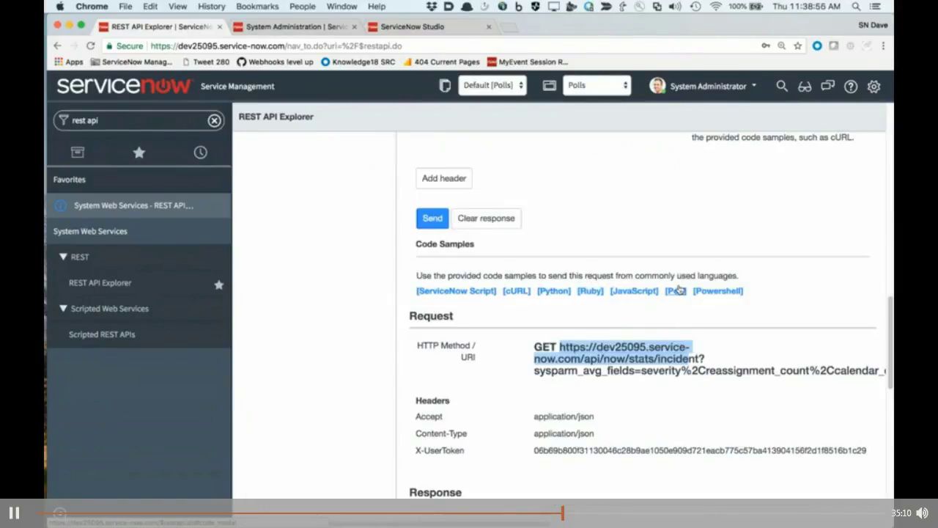
left_click(675, 291)
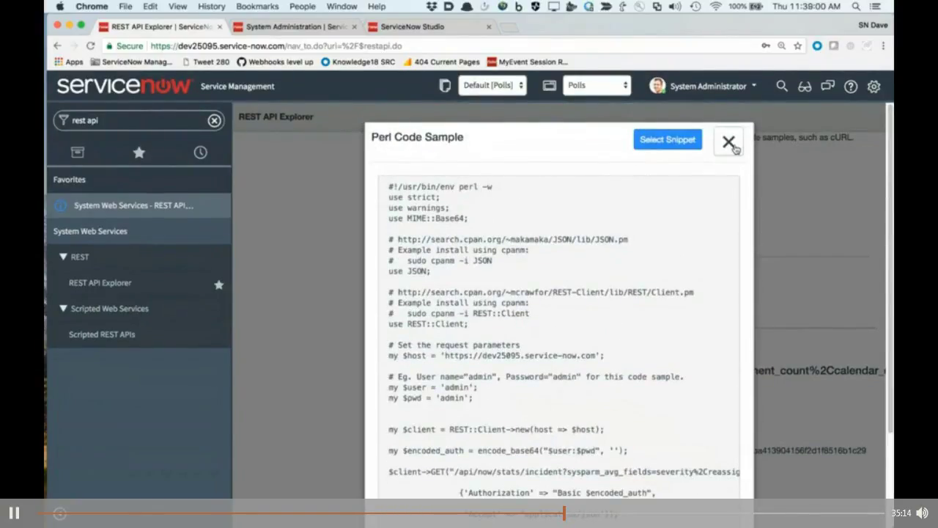
left_click(730, 143)
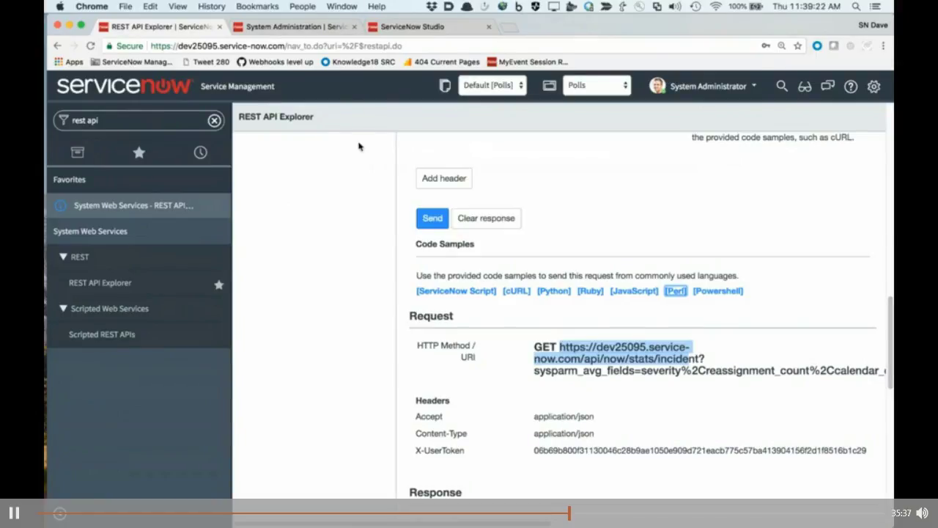
- Switch to ServiceNow Studio and examine the Create new poll resource's request routing and script sections
left_click(427, 27)
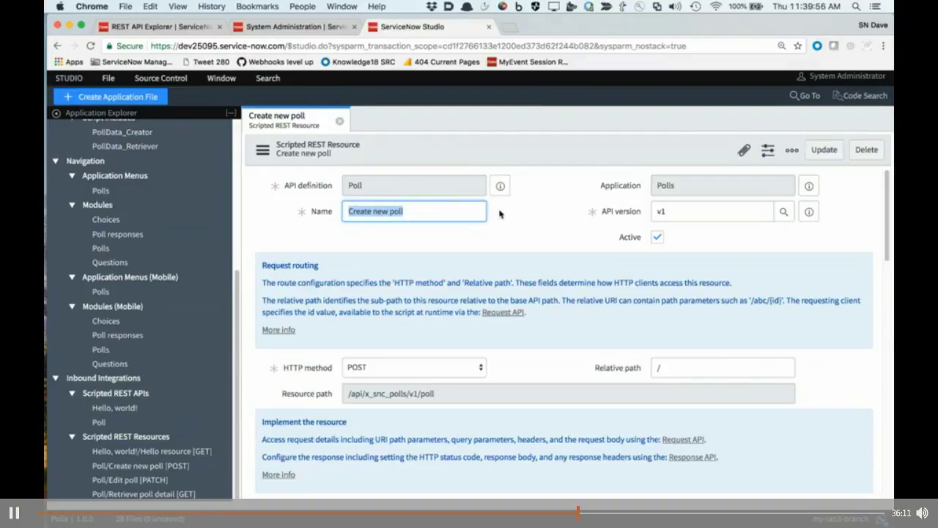
scroll(499, 213, "down", 3)
scroll(499, 213, "up", 1)
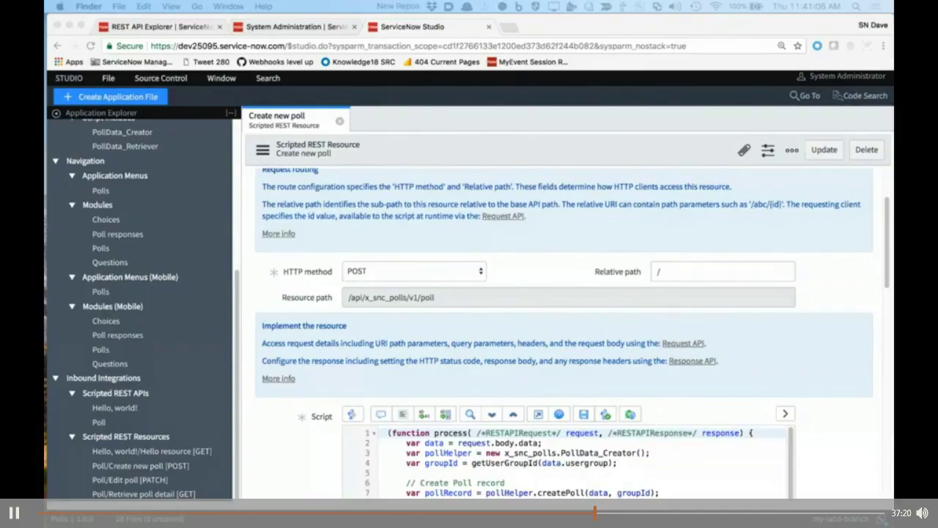
- Return to the REST API Explorer and change the API name to Import Set API
left_click(188, 33)
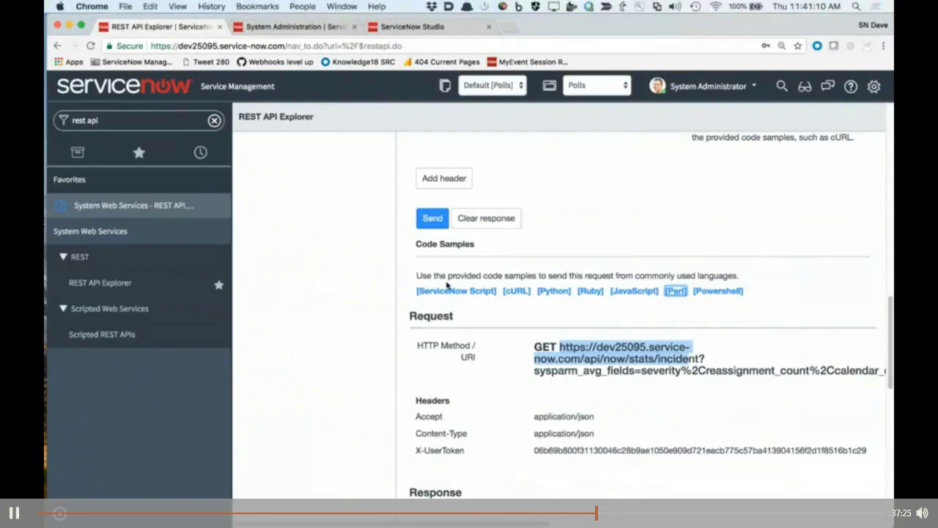
scroll(336, 241, "up", 1)
scroll(336, 241, "up", 10)
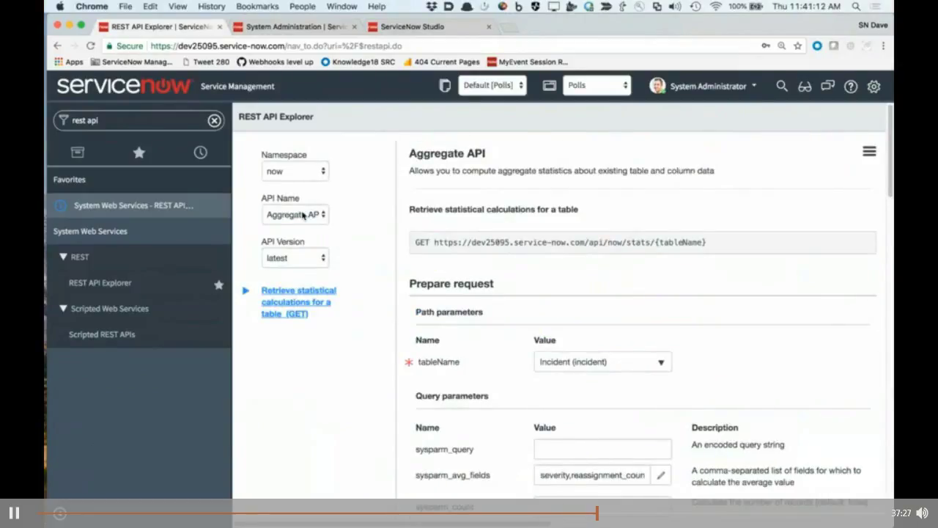
left_click(304, 214)
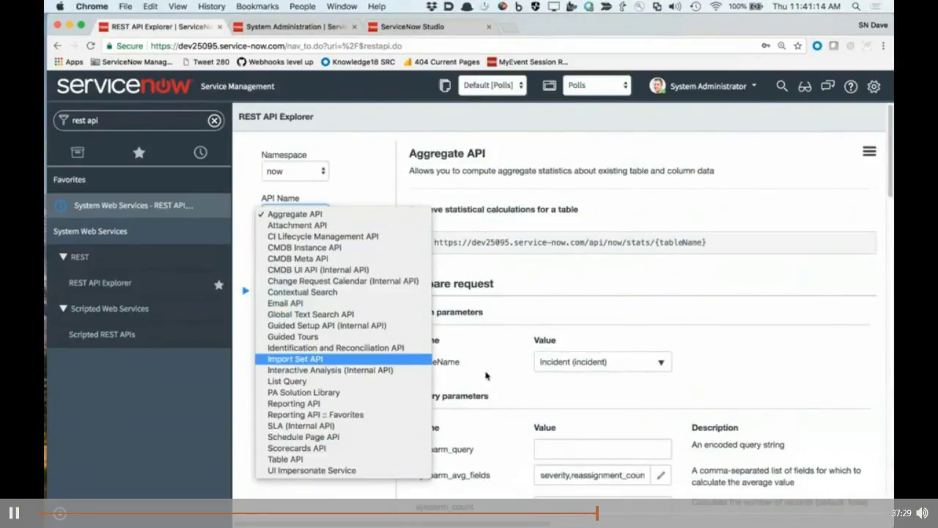
left_click(322, 359)
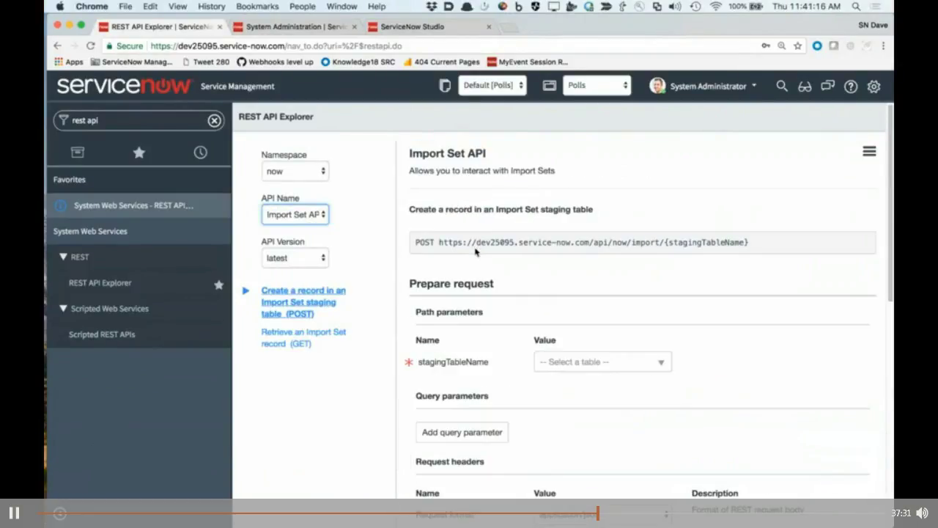
- Check the Import Set API's request body section and set stagingTableName to Location (imp_location)
scroll(476, 251, "down", 10)
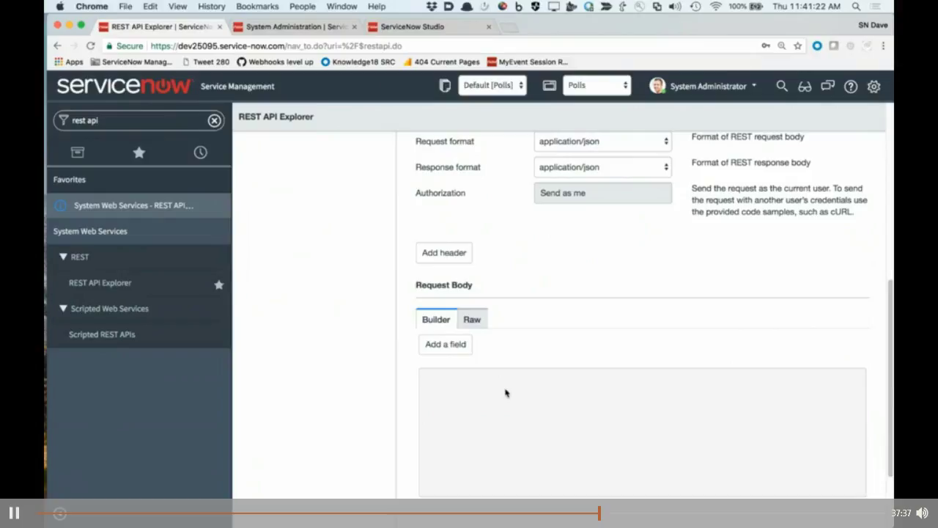
scroll(356, 431, "up", 10)
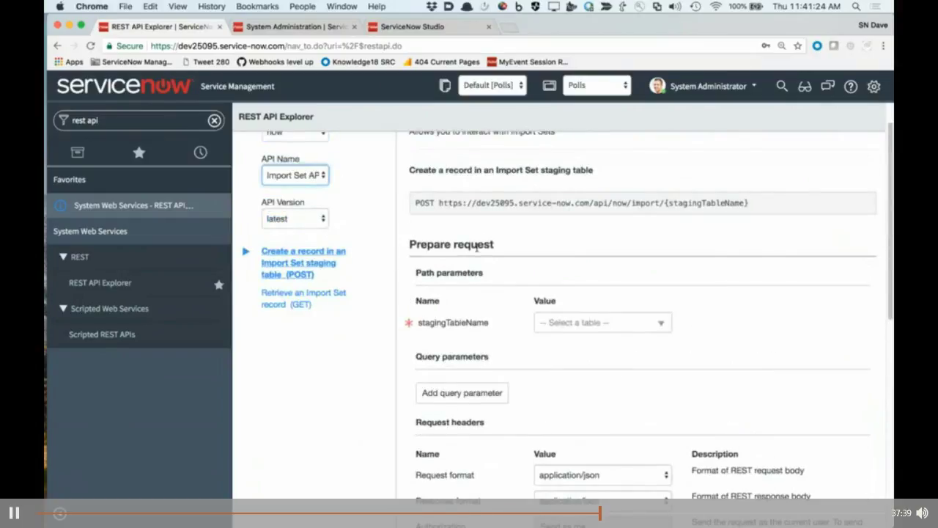
left_click(585, 324)
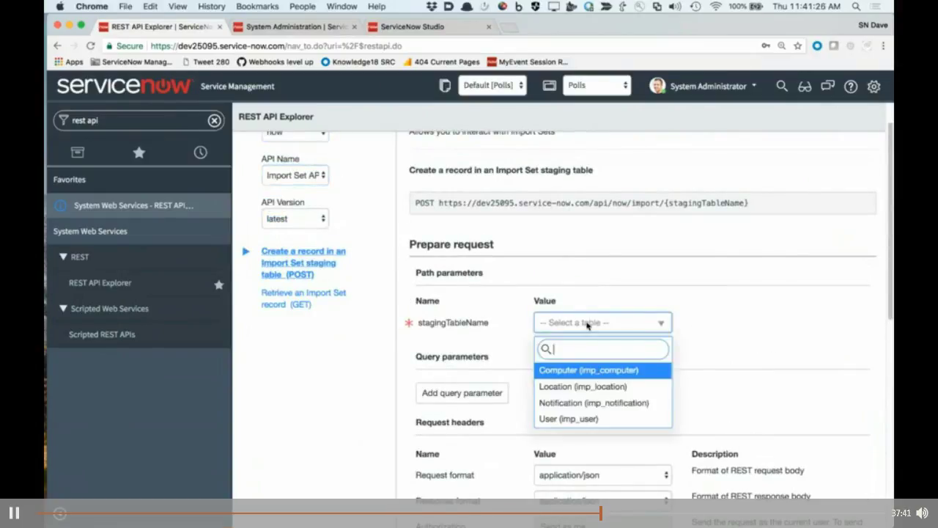
left_click(559, 394)
- Review the Import Set API's POST endpoint, path parameters, query parameters and request headers
scroll(577, 213, "down", 2)
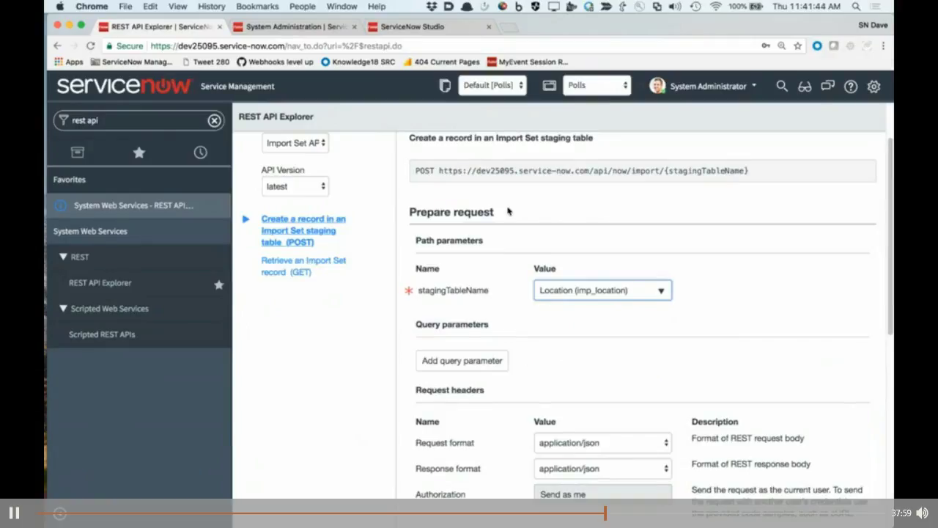
scroll(517, 216, "down", 1)
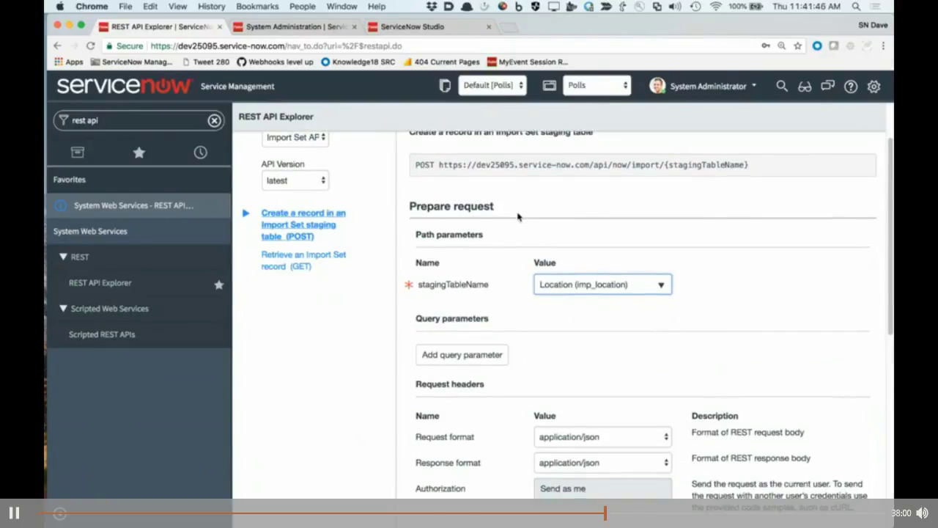
scroll(519, 215, "down", 1)
scroll(515, 245, "down", 2)
scroll(513, 245, "up", 1)
scroll(512, 246, "up", 3)
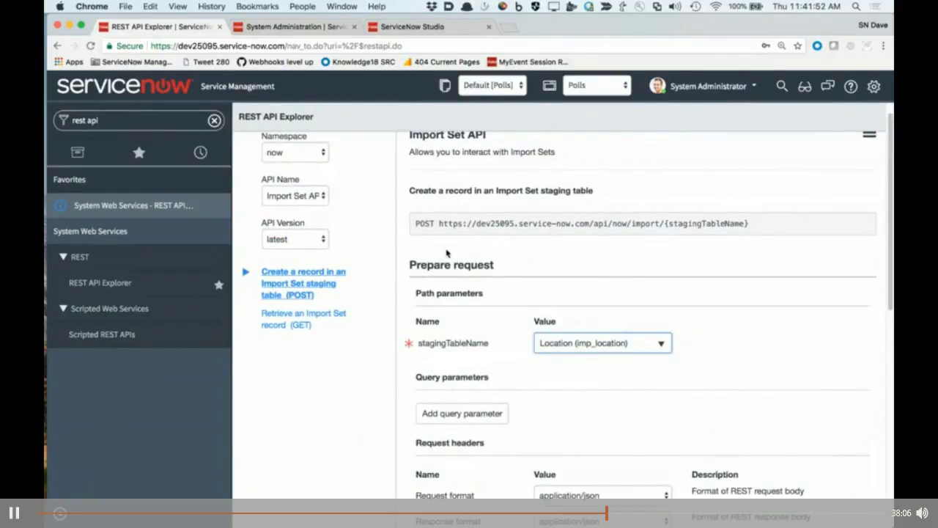
scroll(447, 253, "up", 1)
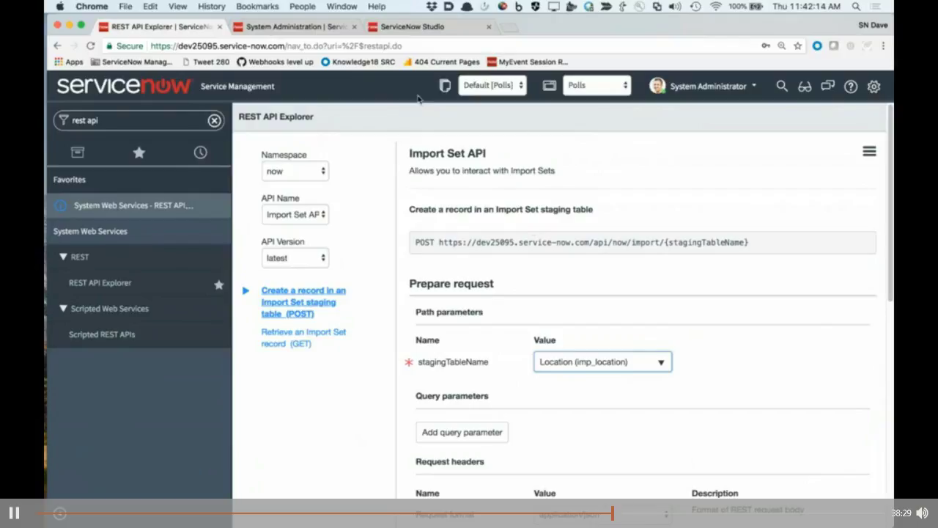
- Switch to ServiceNow Studio and check the HTTP method, relative path and resource path of Create new poll
left_click(424, 31)
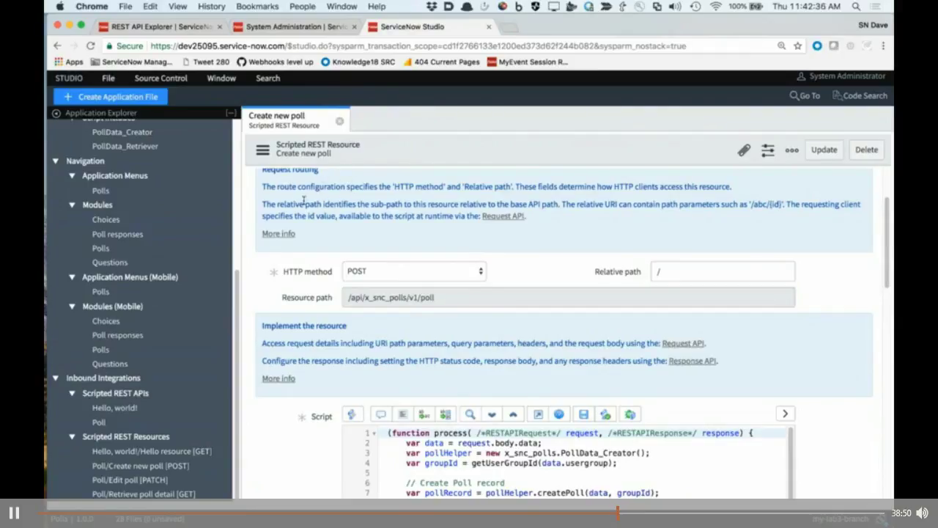
left_click(179, 293)
scroll(457, 246, "down", 1)
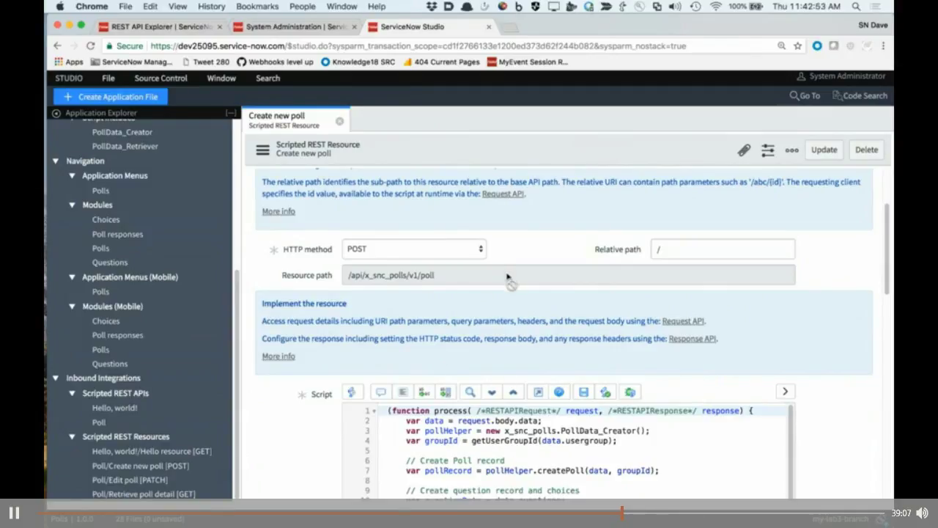
- Return to the REST API Explorer, set the namespace to 21145, and check its available API names
left_click(180, 28)
left_click(288, 174)
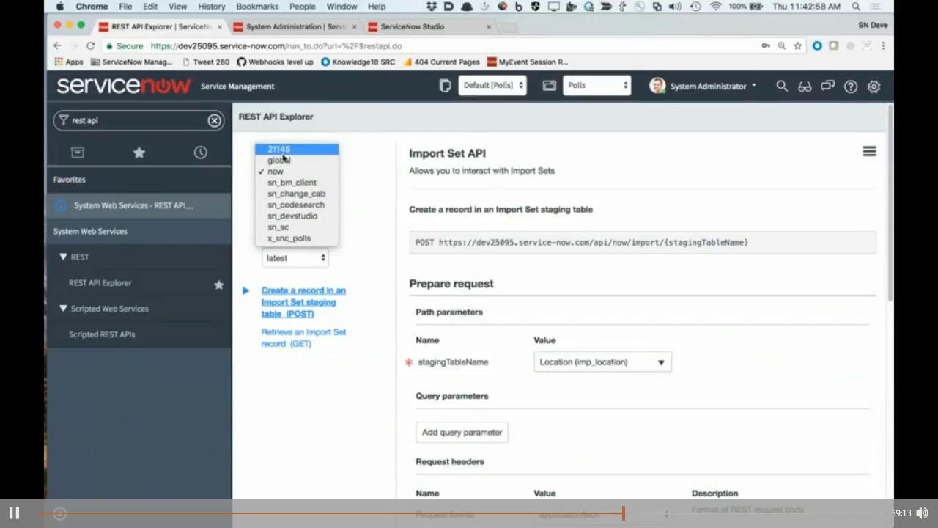
left_click(282, 151)
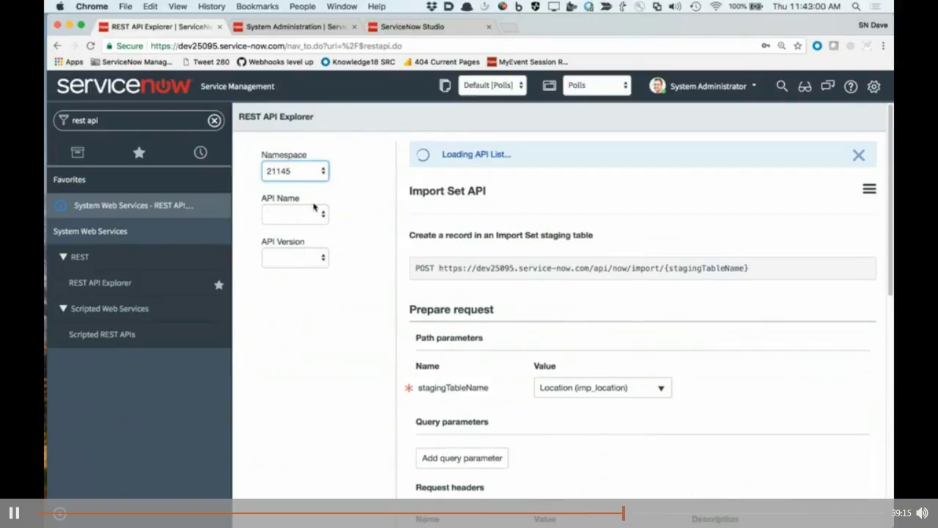
left_click(308, 220)
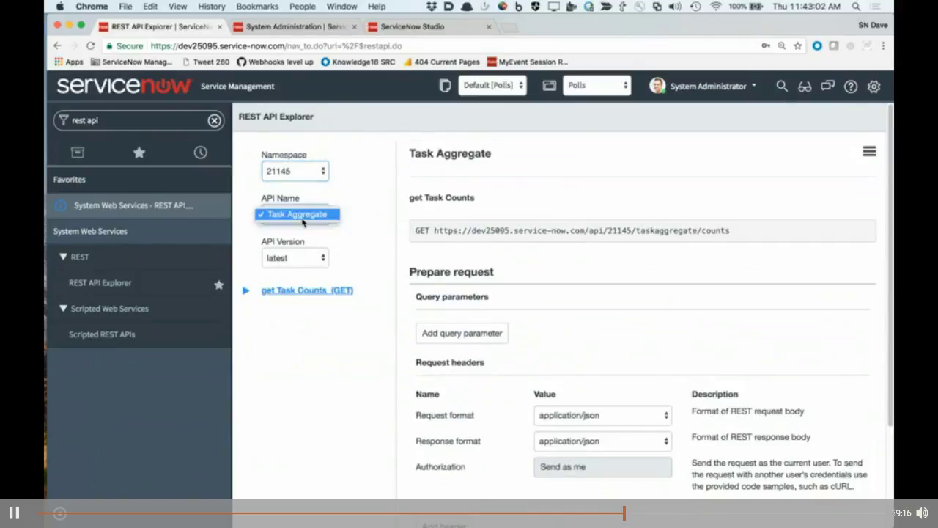
left_click(313, 156)
- Set the namespace to x_snc_polls and the API name to Poll, keeping API version v1
left_click(295, 170)
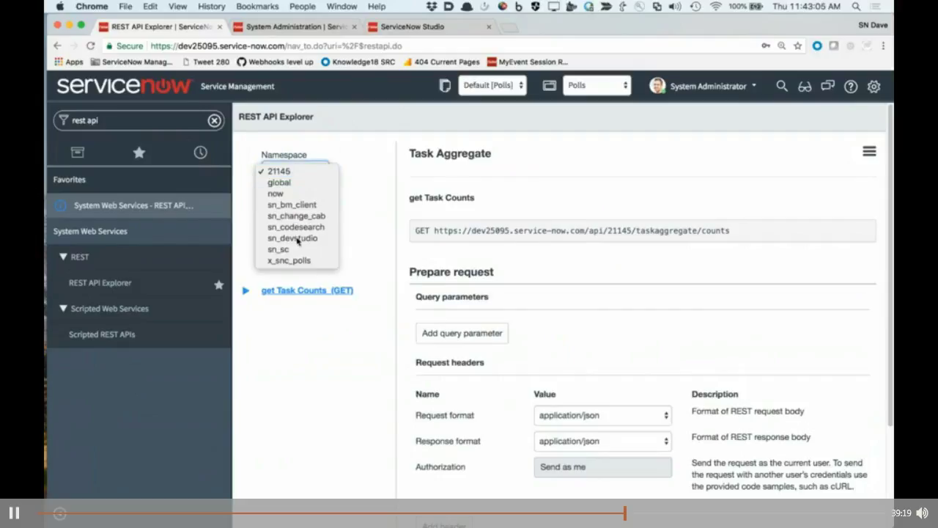
left_click(294, 261)
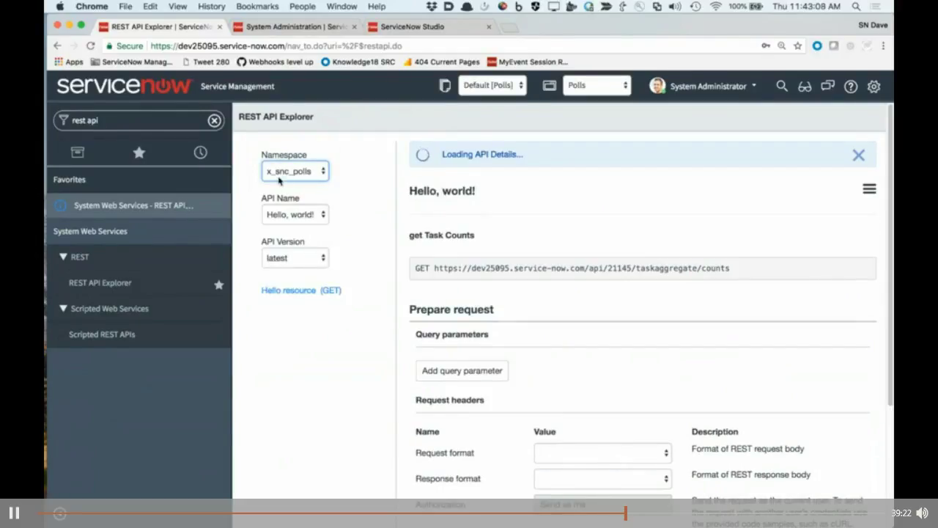
left_click(308, 217)
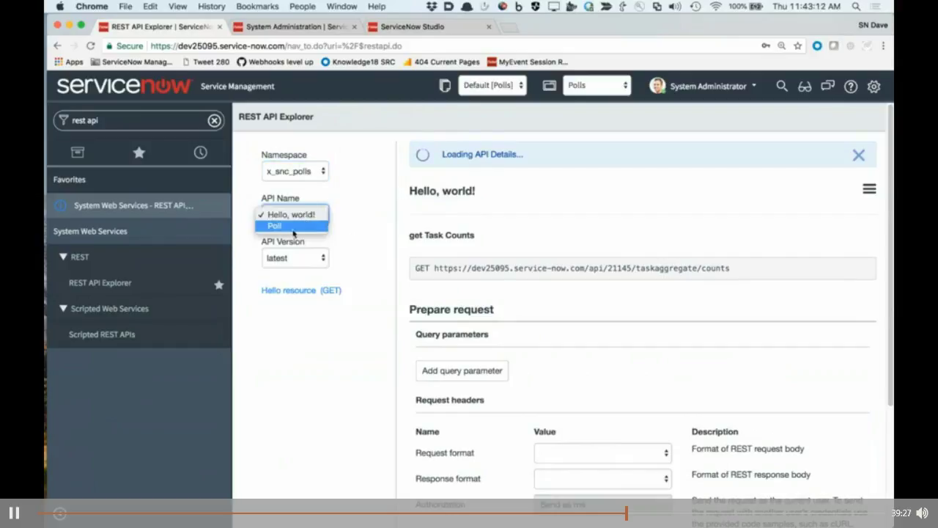
left_click(291, 227)
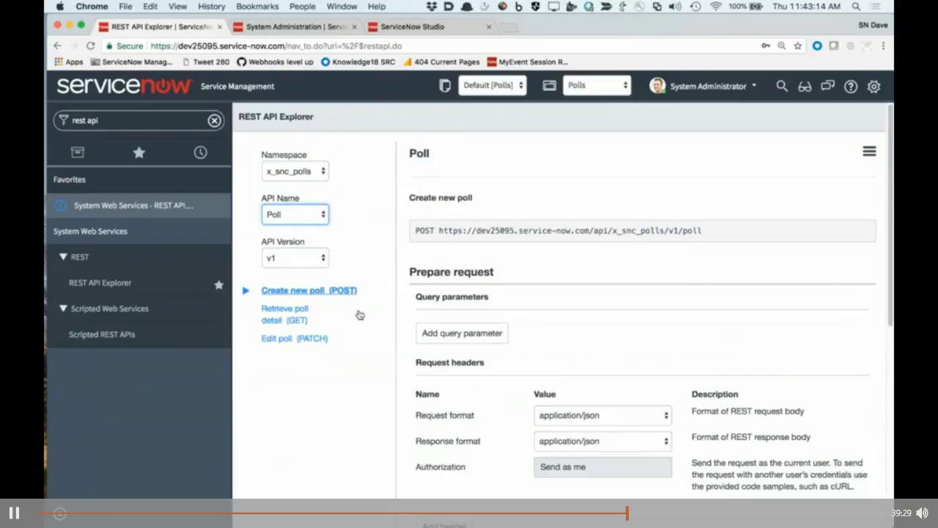
left_click(320, 257)
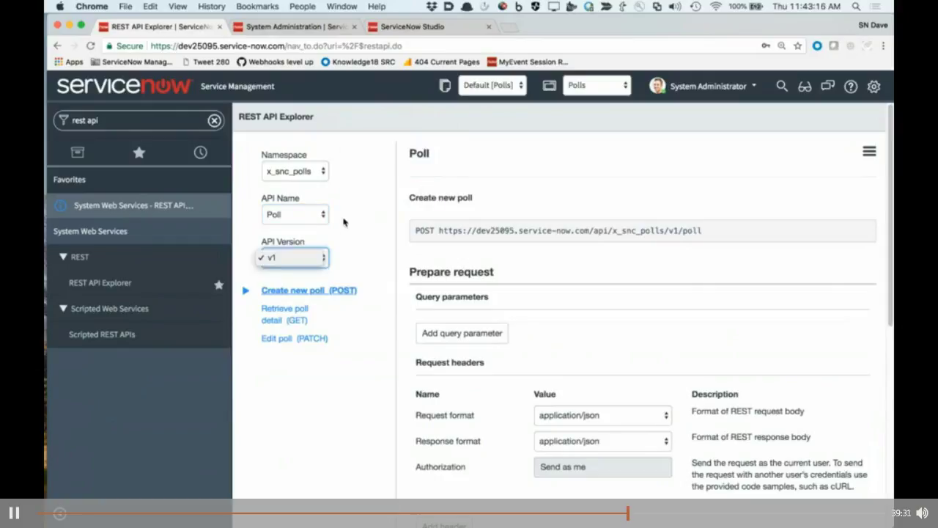
left_click(343, 222)
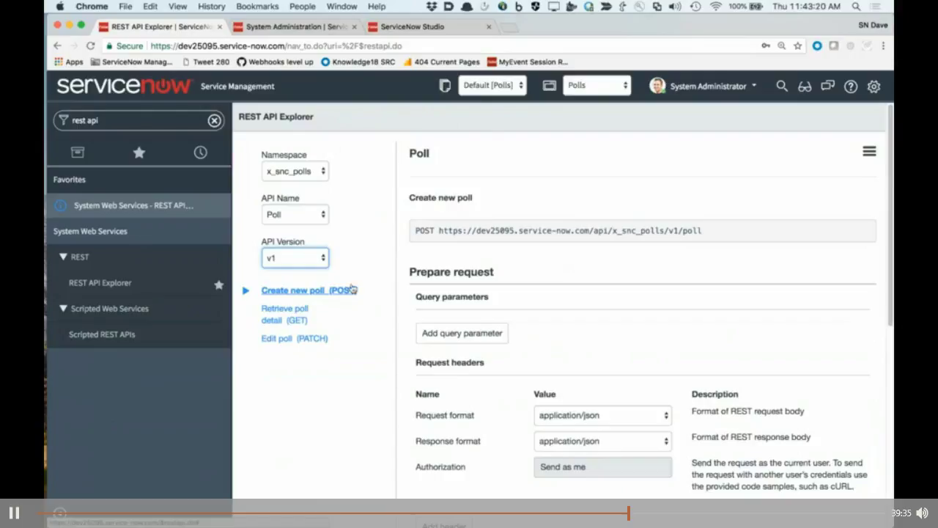
- Choose the Retrieve poll detail (GET) resource and set its poll_id path parameter to the copied ID 3c265ae6134b1200ed373d62f244b0fc
left_click(284, 313)
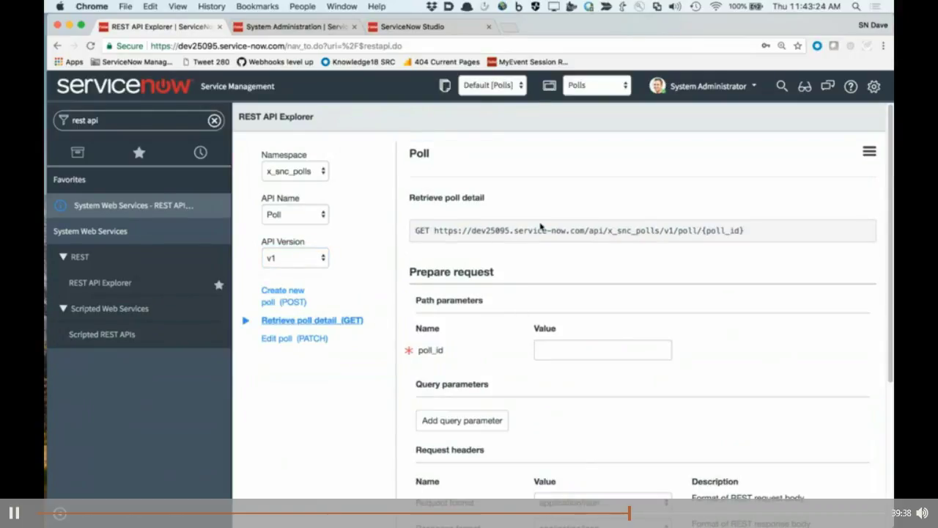
scroll(540, 227, "down", 2)
scroll(572, 215, "up", 1)
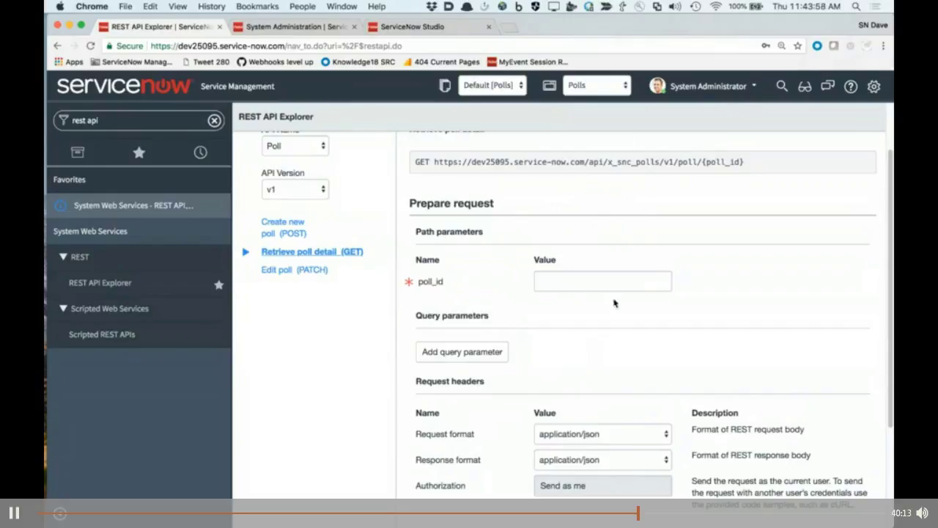
left_click(569, 281)
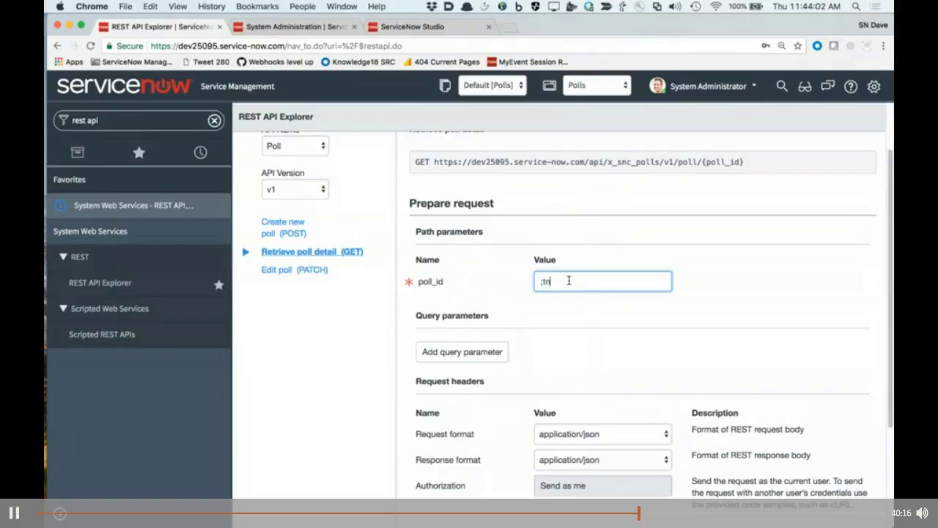
type(";tn49")
key("BackSpace")
key("BackSpace")
key("BackSpace")
key("BackSpace")
key("BackSpace")
key("super+v")
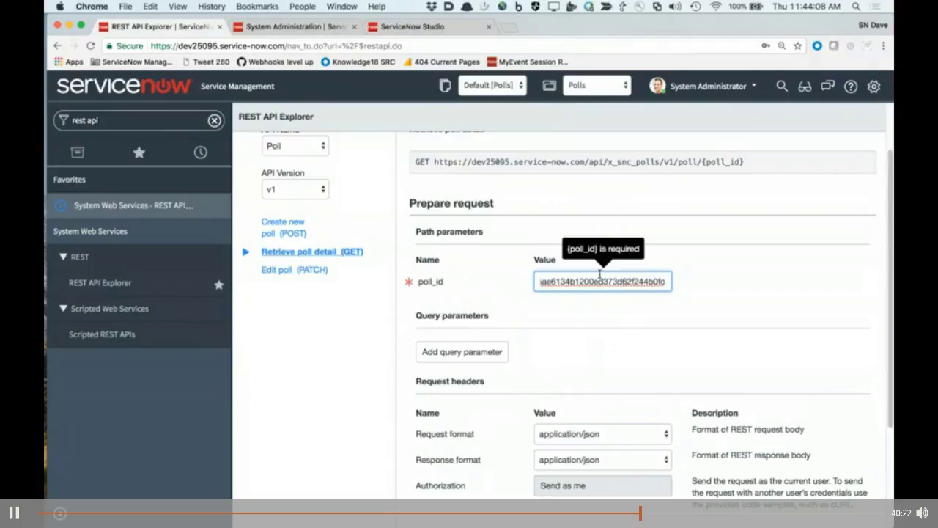
- Check the path parameter and request headers, then send the Retrieve poll detail request with application/json as the response format
scroll(501, 252, "down", 5)
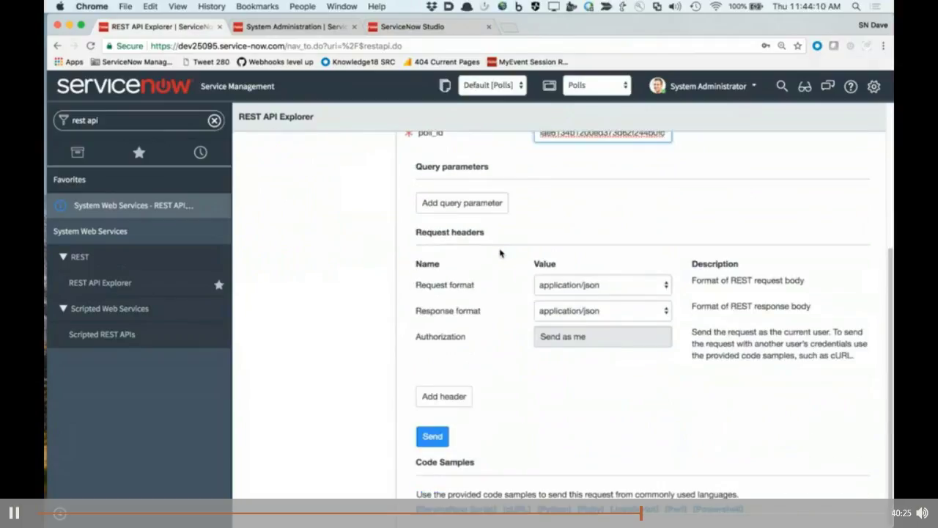
scroll(501, 253, "up", 4)
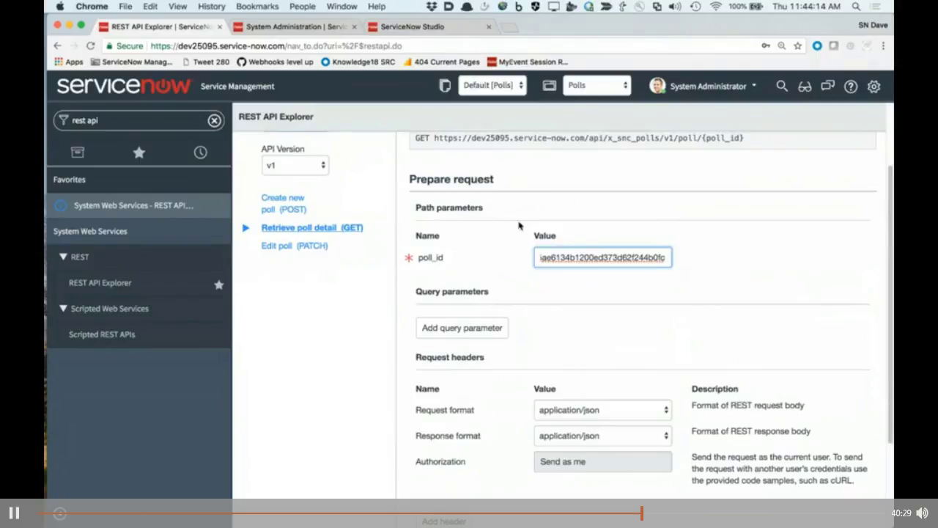
scroll(489, 265, "up", 2)
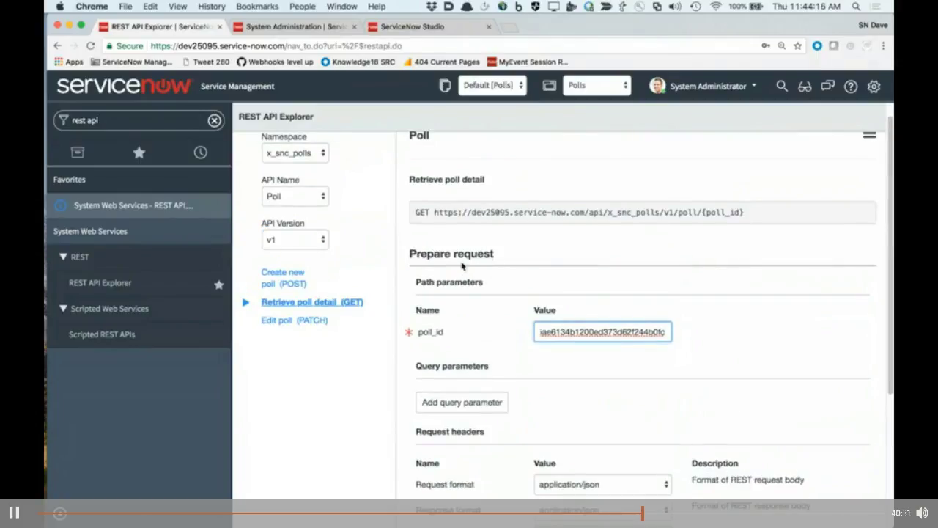
scroll(542, 291, "down", 1)
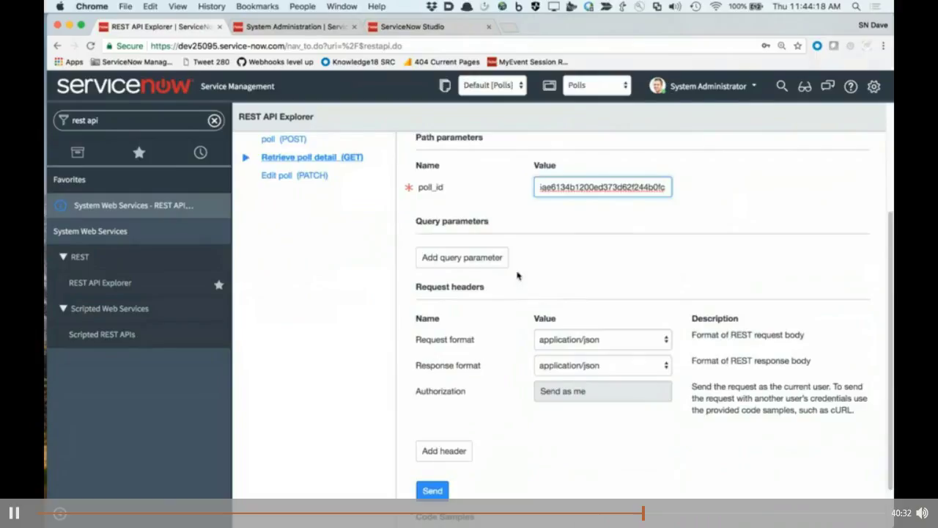
scroll(517, 274, "down", 2)
left_click(432, 437)
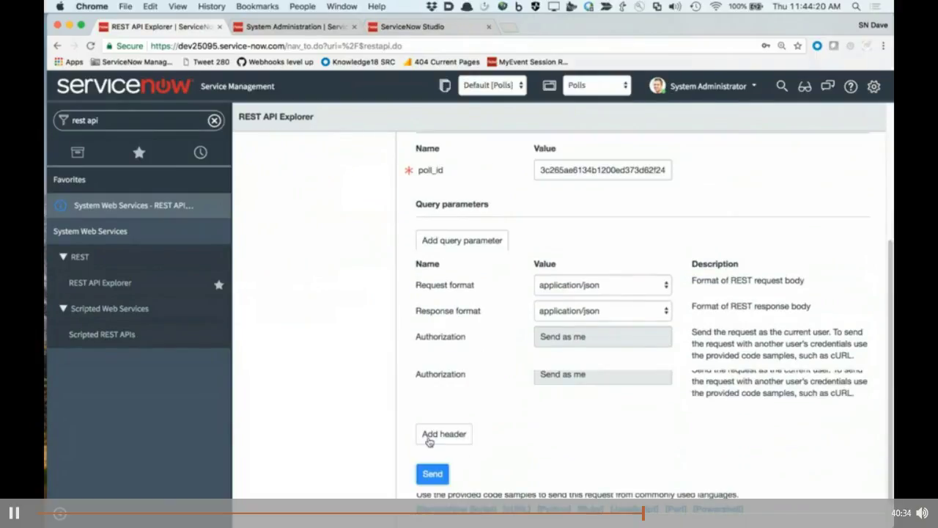
- Examine the poll name, questions and choices in the JSON response body
scroll(473, 447, "down", 10)
scroll(549, 335, "down", 5)
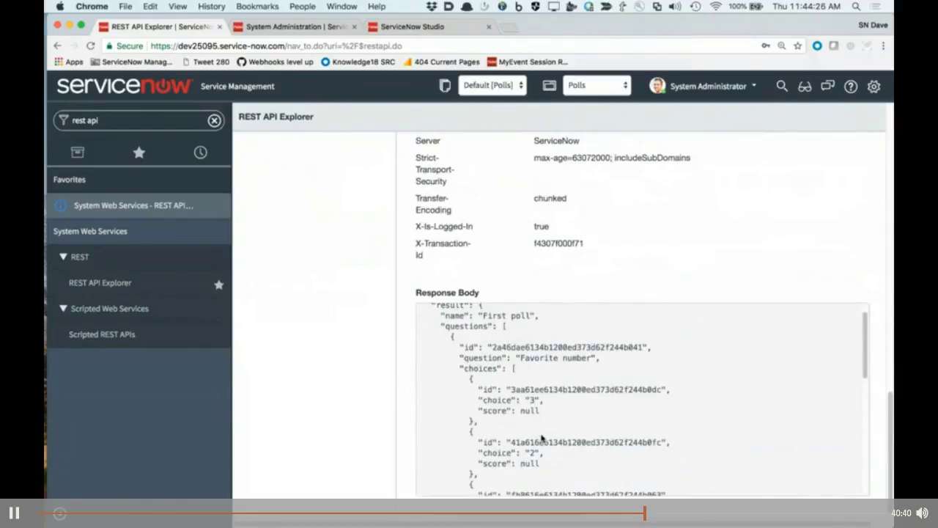
scroll(542, 437, "down", 3)
scroll(540, 435, "up", 2)
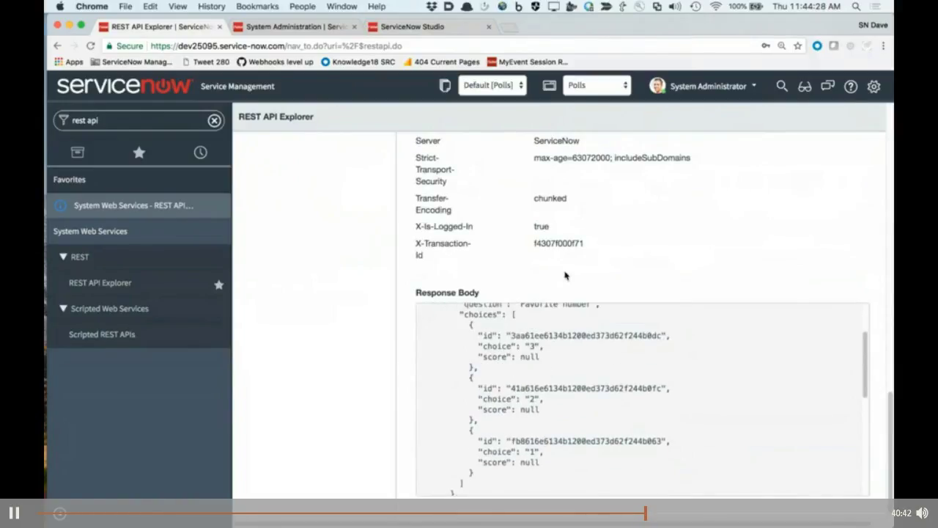
- Set the response format to application/xml and send the Retrieve poll detail request again
scroll(566, 276, "up", 10)
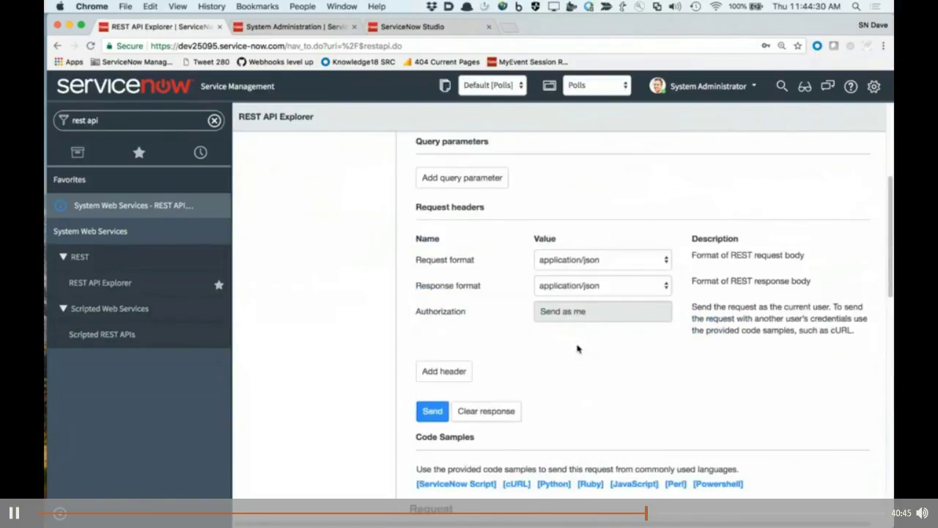
left_click(592, 291)
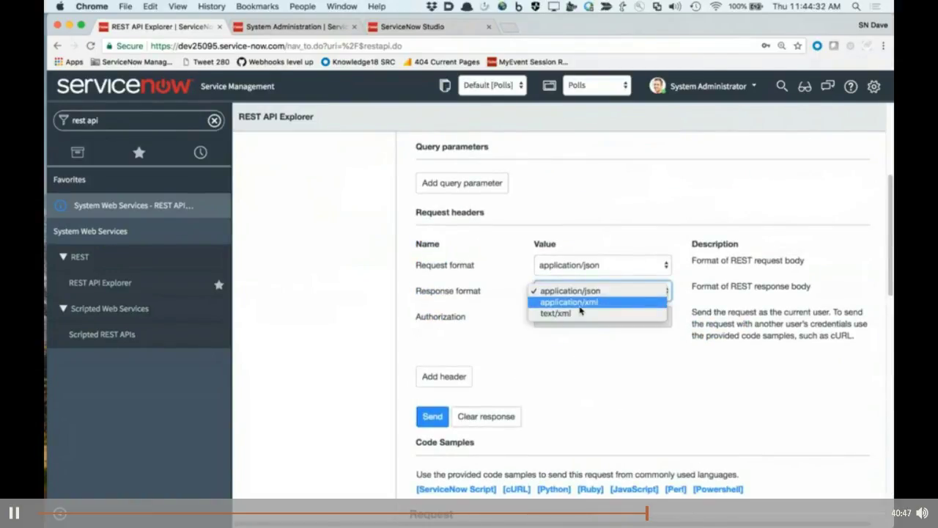
left_click(579, 306)
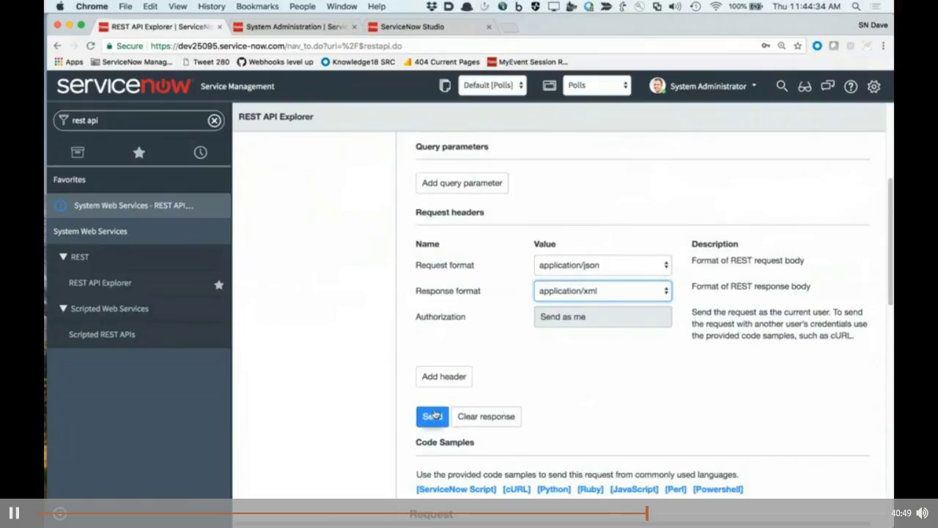
scroll(518, 296, "up", 1)
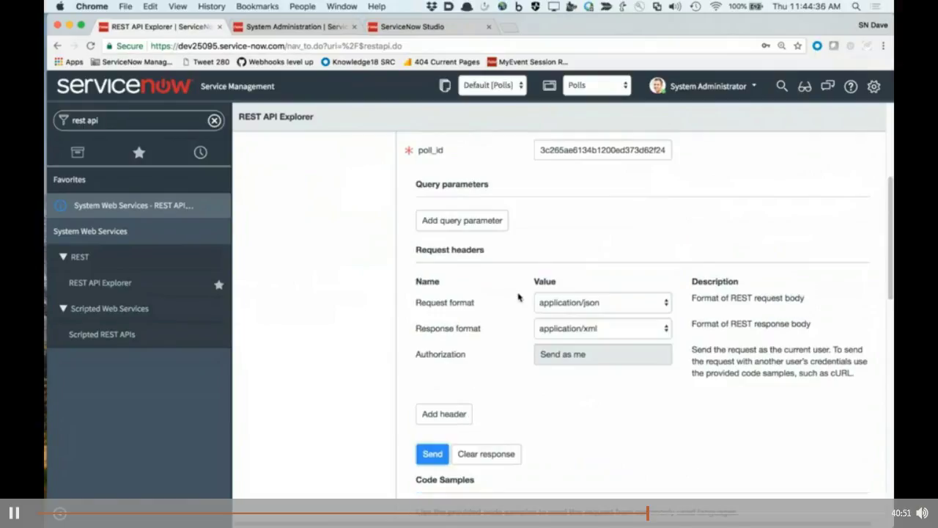
- Examine the XML response body, the response headers and the status code of the Retrieve poll detail request
scroll(518, 296, "down", 10)
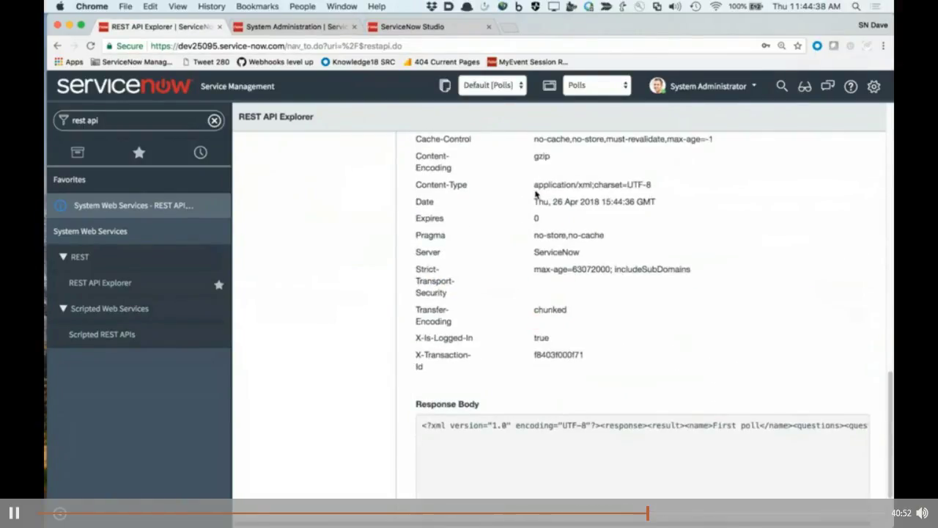
scroll(553, 461, "right", 10)
scroll(553, 461, "right", 10)
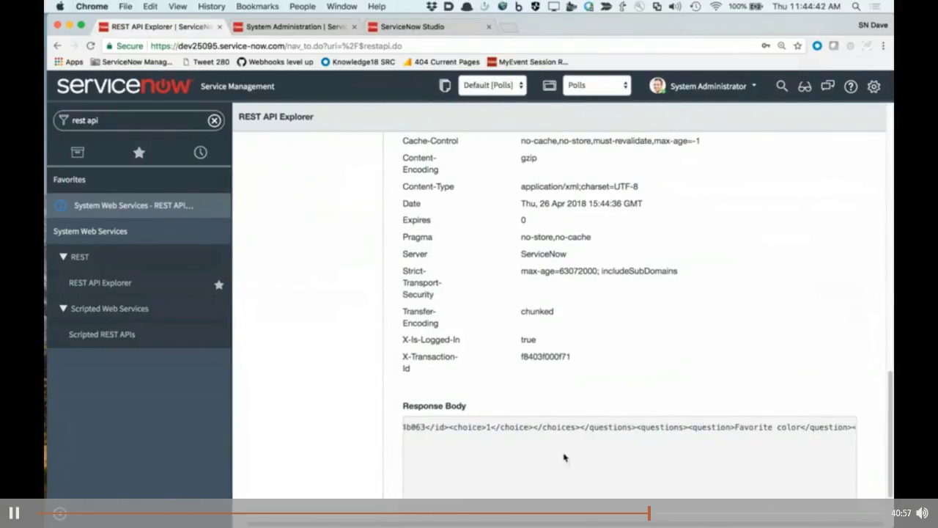
scroll(564, 458, "right", 5)
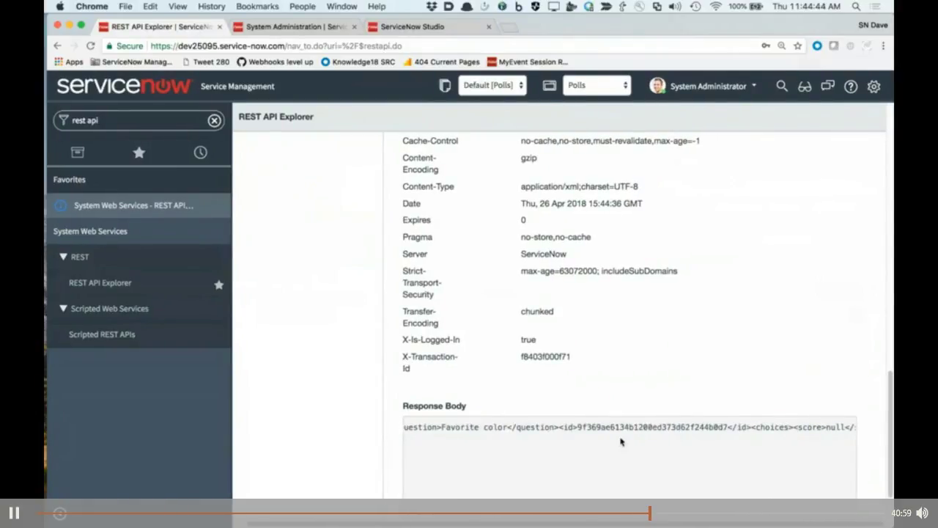
scroll(670, 301, "up", 5)
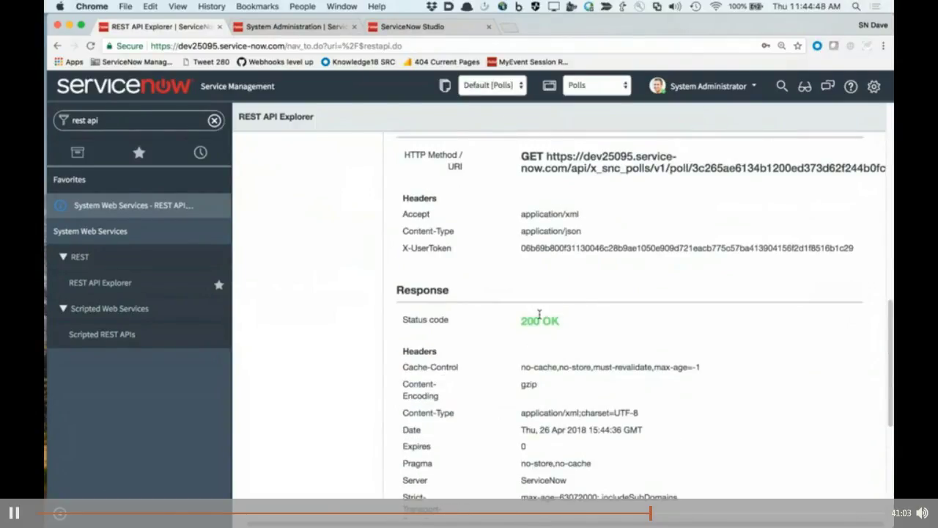
scroll(505, 349, "up", 10)
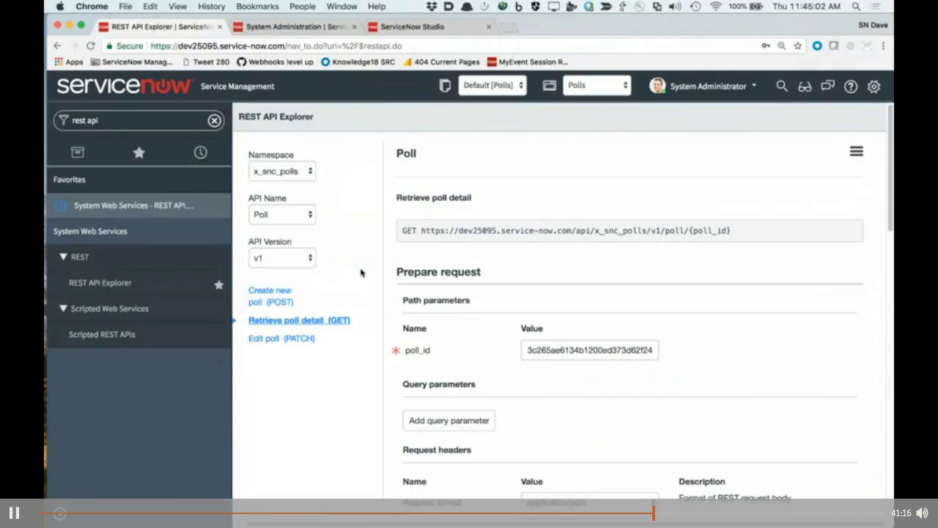
- Choose the Create new poll (POST) resource and review its endpoint, request headers and request body section
left_click(271, 292)
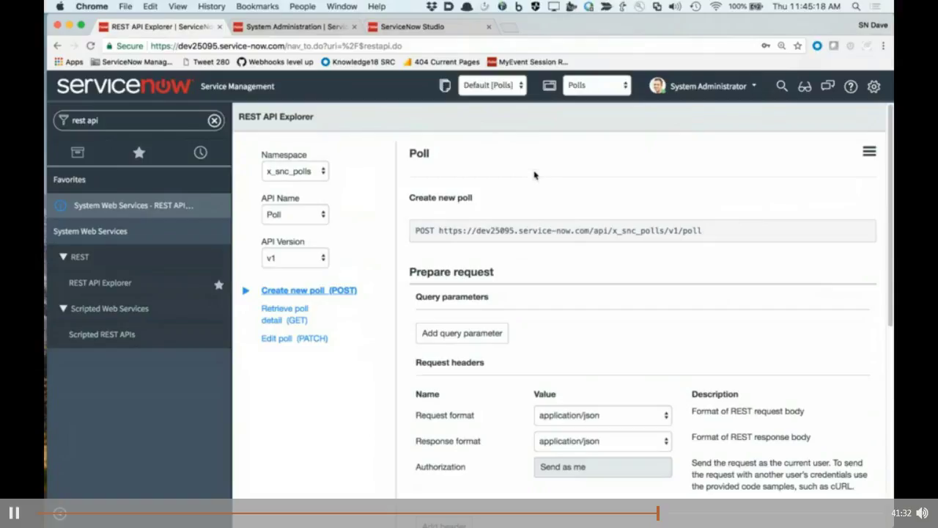
scroll(535, 175, "down", 3)
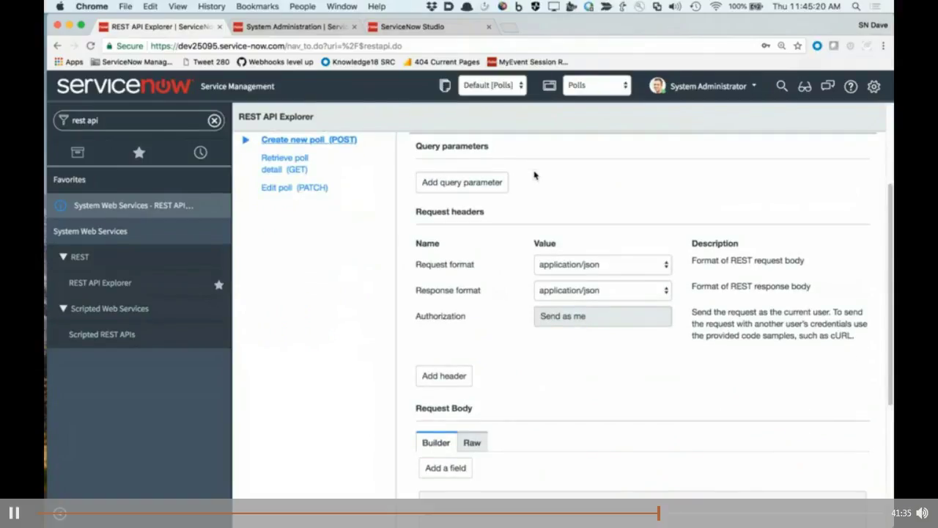
scroll(534, 174, "up", 3)
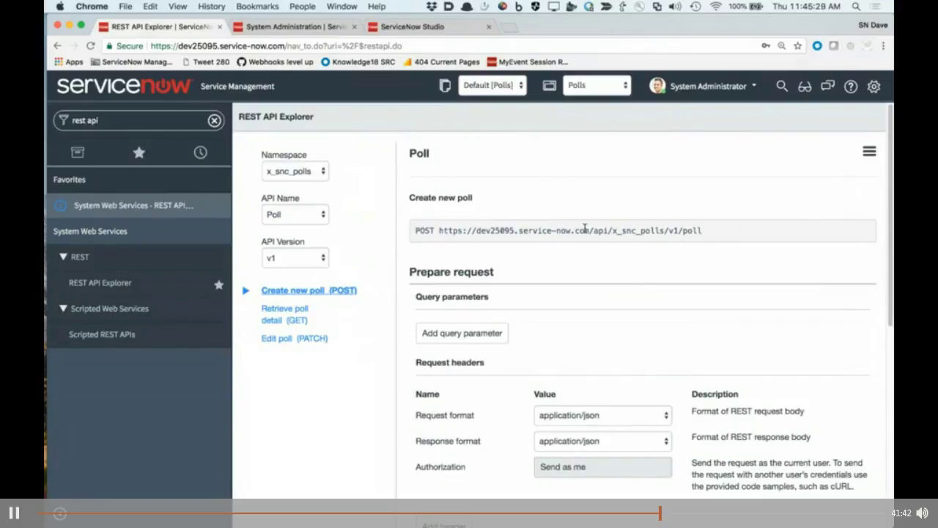
scroll(585, 230, "down", 5)
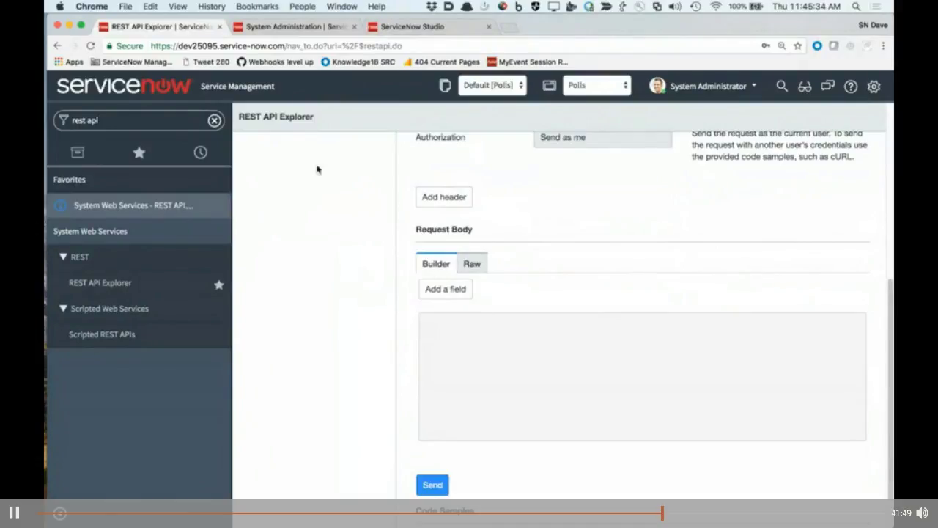
- Switch to ServiceNow Studio, open the Poll/Create new poll [POST] resource and read through its script
left_click(417, 29)
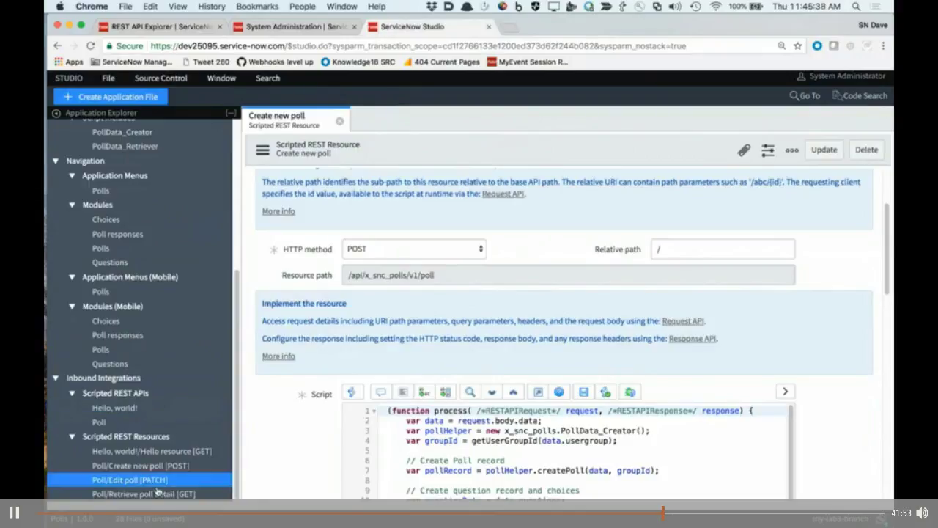
left_click(139, 465)
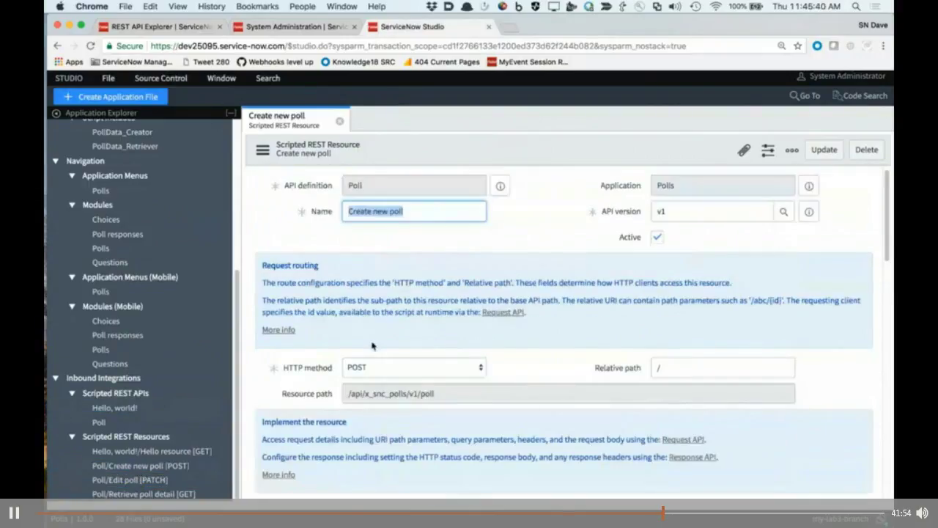
scroll(436, 283, "down", 10)
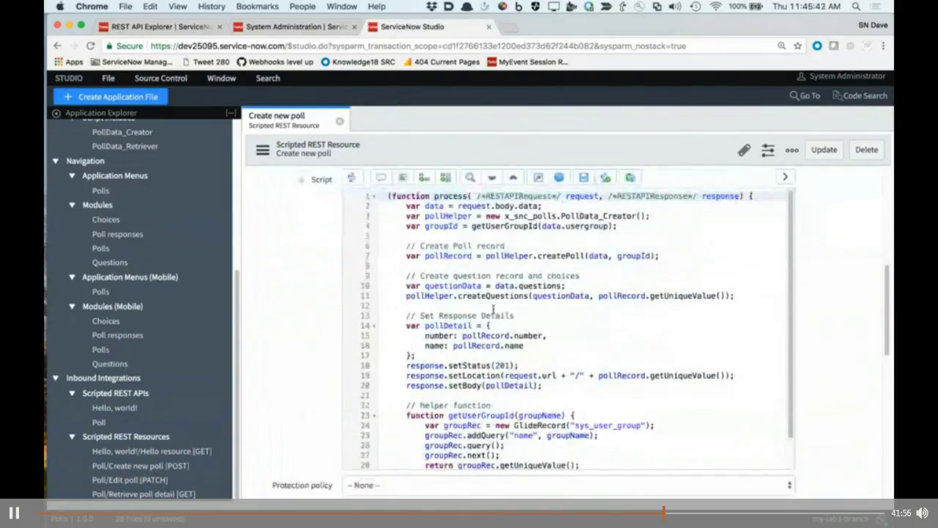
scroll(492, 308, "down", 2)
scroll(543, 315, "down", 2)
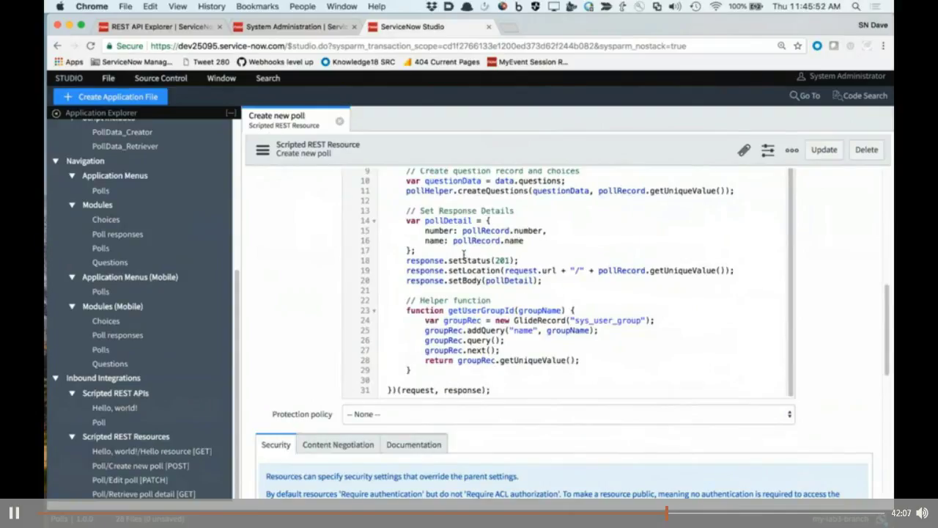
- Return to the REST API Explorer and add a field named foo with value bar to the Create new poll request body
left_click(180, 26)
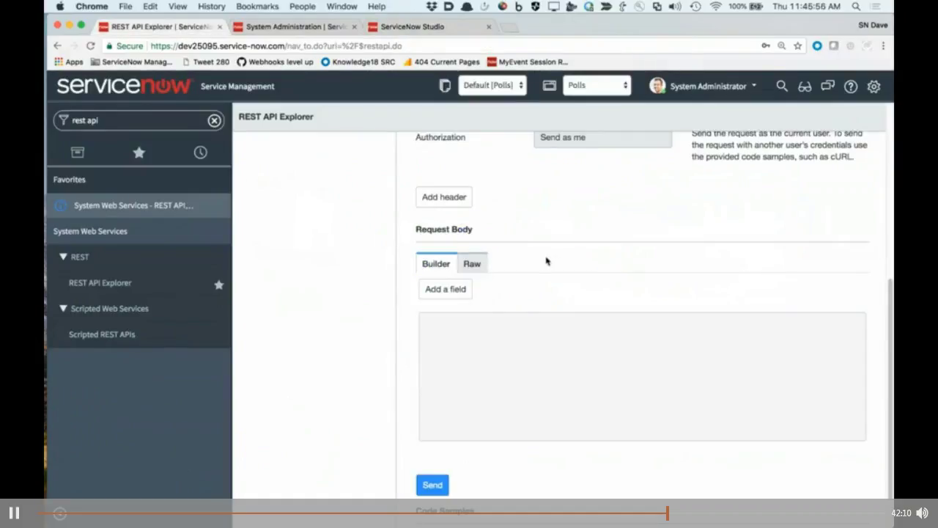
left_click(434, 290)
left_click(464, 289)
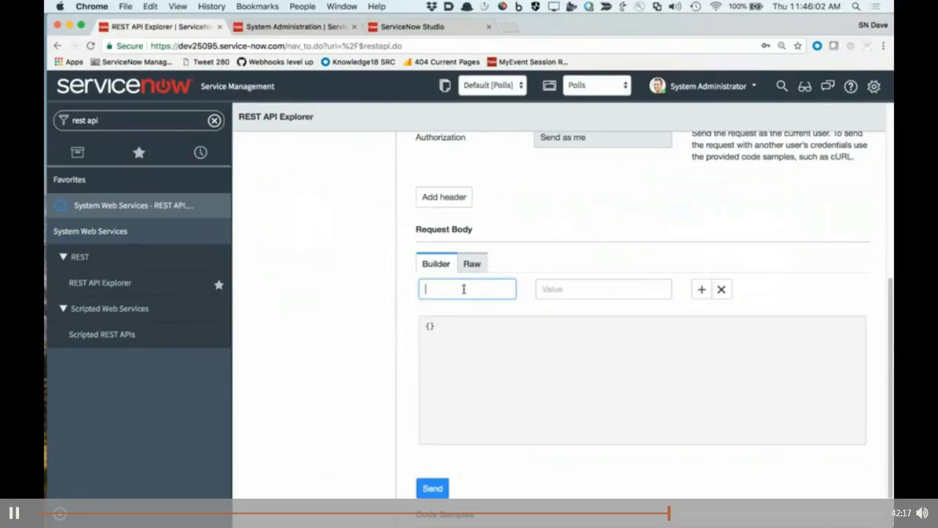
type("foo")
key("Tab")
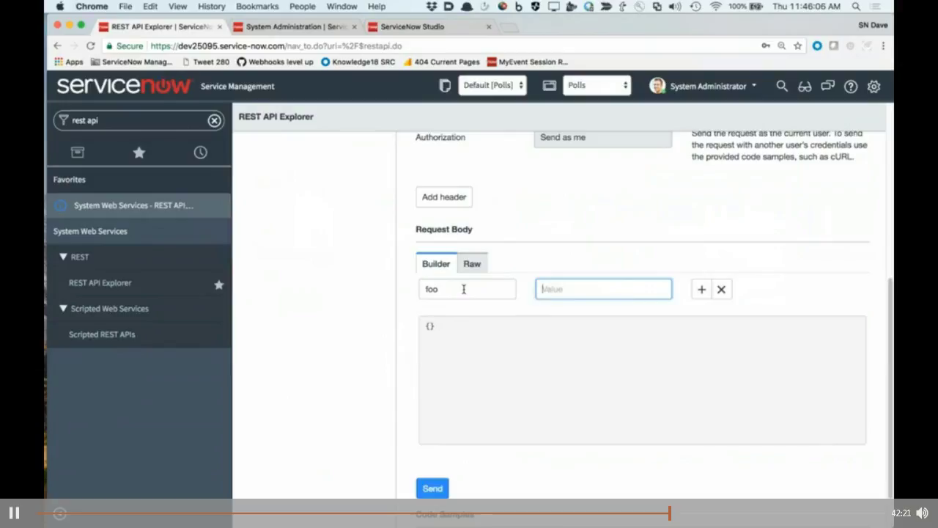
type("b")
key("BackSpace")
type("bar")
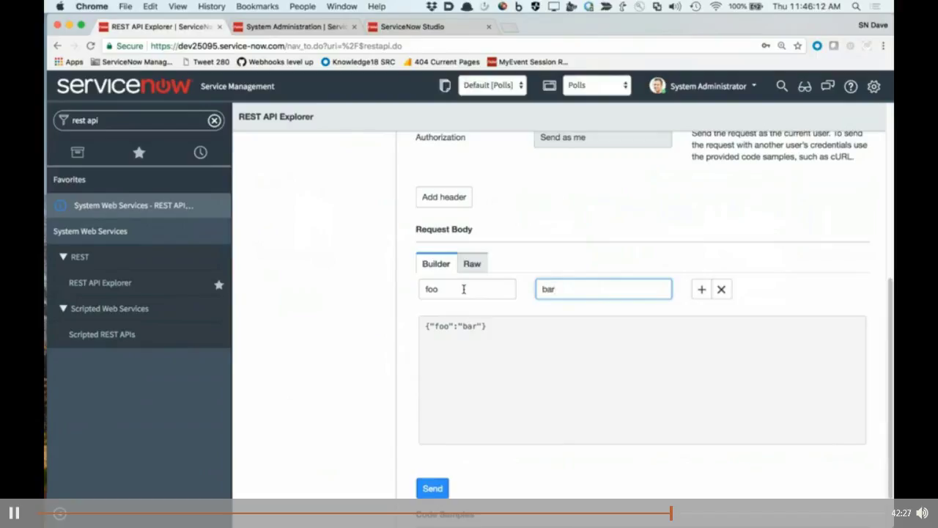
- Add a second request body field named bar with the value foo
left_click(698, 290)
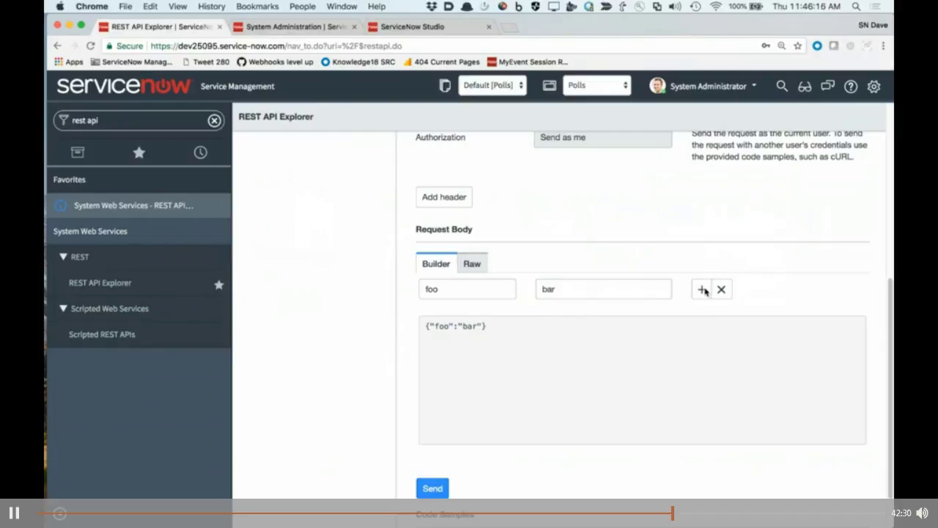
left_click(701, 292)
left_click(452, 312)
type("bar")
key("Tab")
type("for")
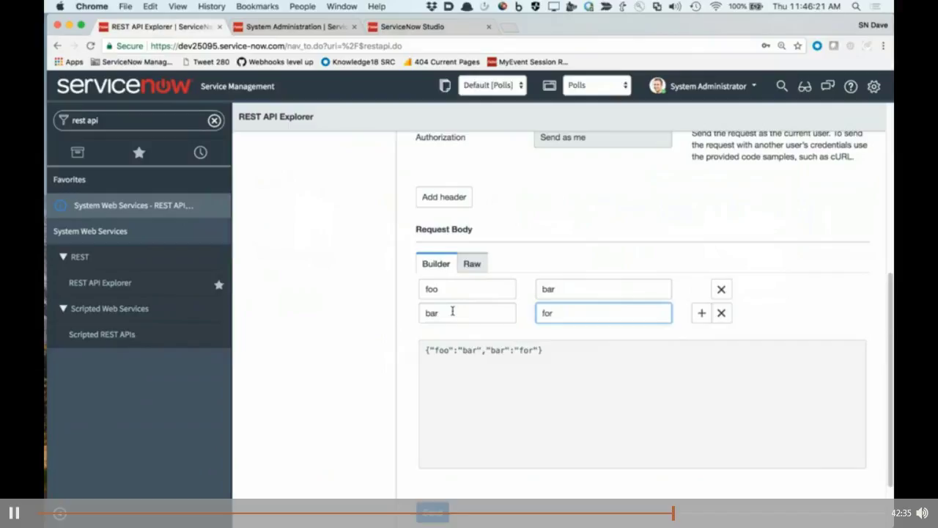
key("BackSpace")
type("p")
key("BackSpace")
type("oo")
left_click(701, 315)
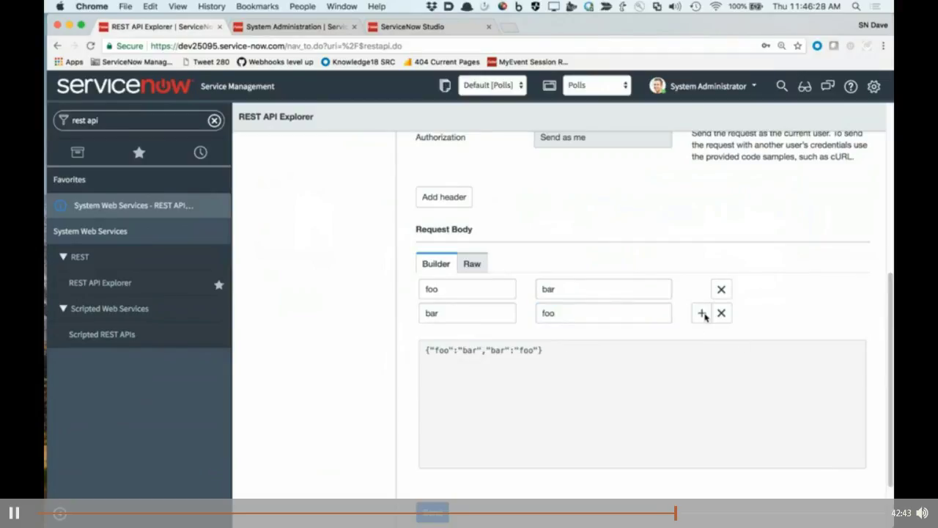
- Add a third request body field named a with the value b
left_click(487, 335)
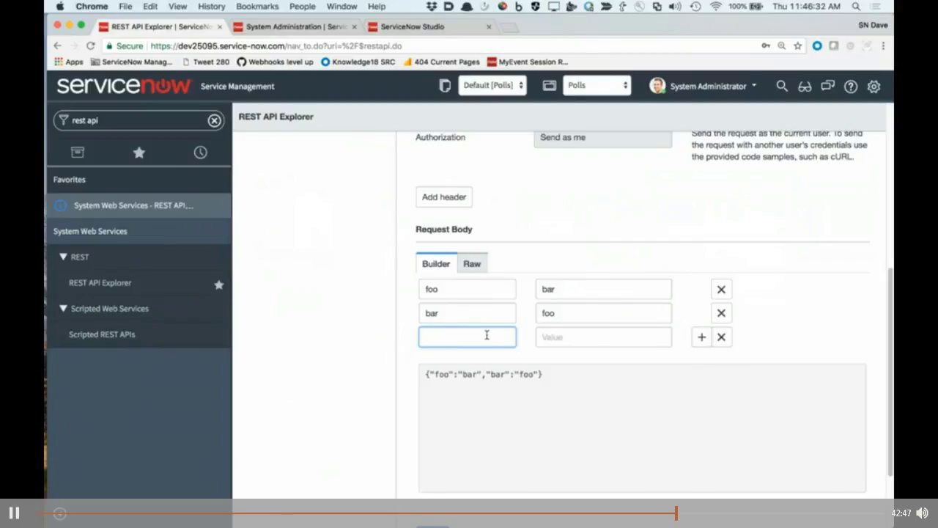
type("a")
key("Tab")
type("b")
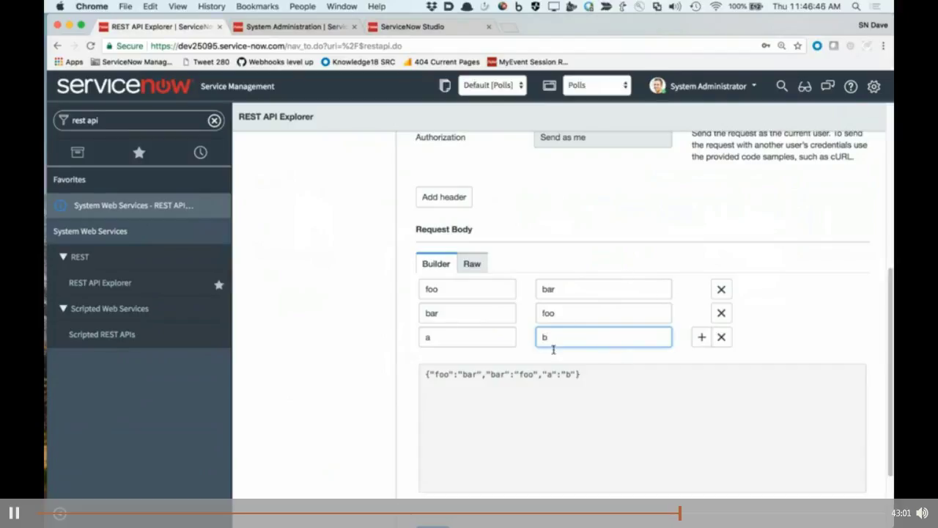
- Remove all three fields from the request body builder
left_click(722, 338)
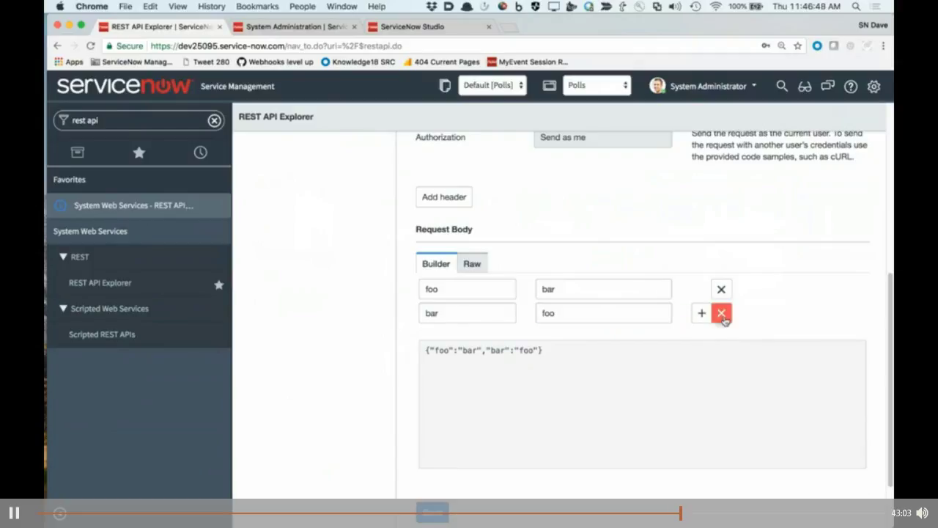
left_click(722, 314)
left_click(722, 291)
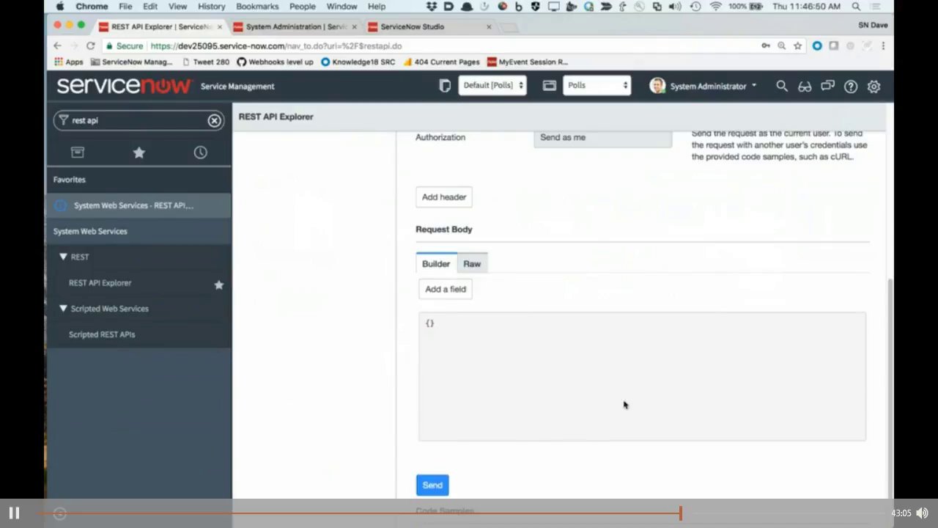
- Expand the ;tnpoll snippet in the raw request body to enter the Second poll JSON about favorite cars for the Software usergroup, and read it through
left_click(472, 264)
left_click(480, 313)
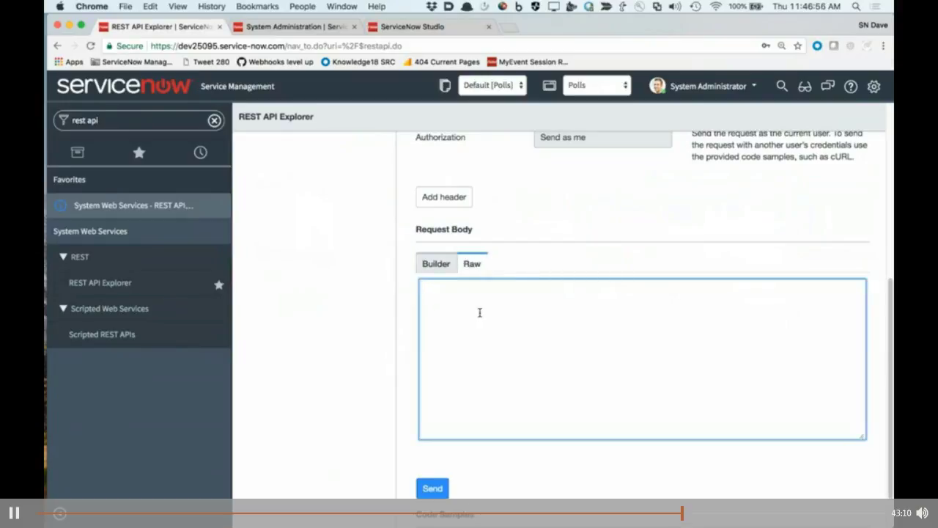
type(";tnpoll")
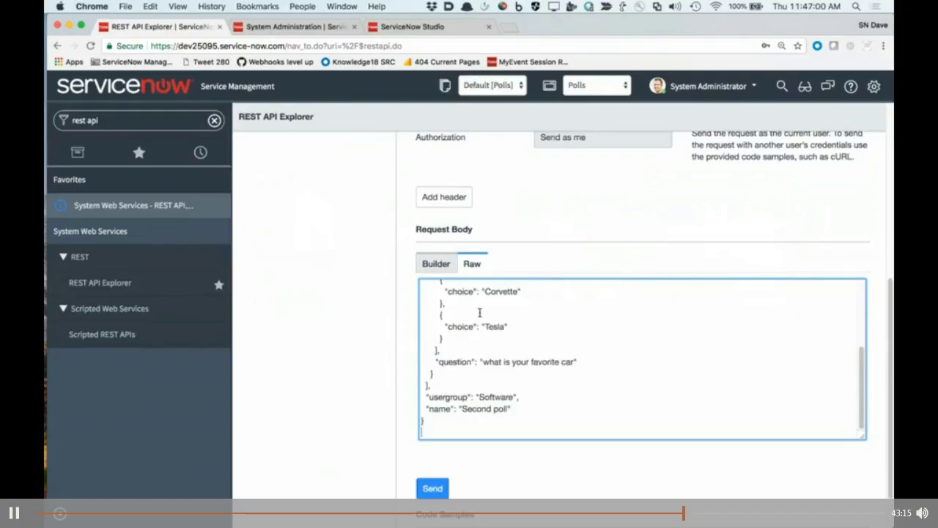
scroll(577, 335, "up", 5)
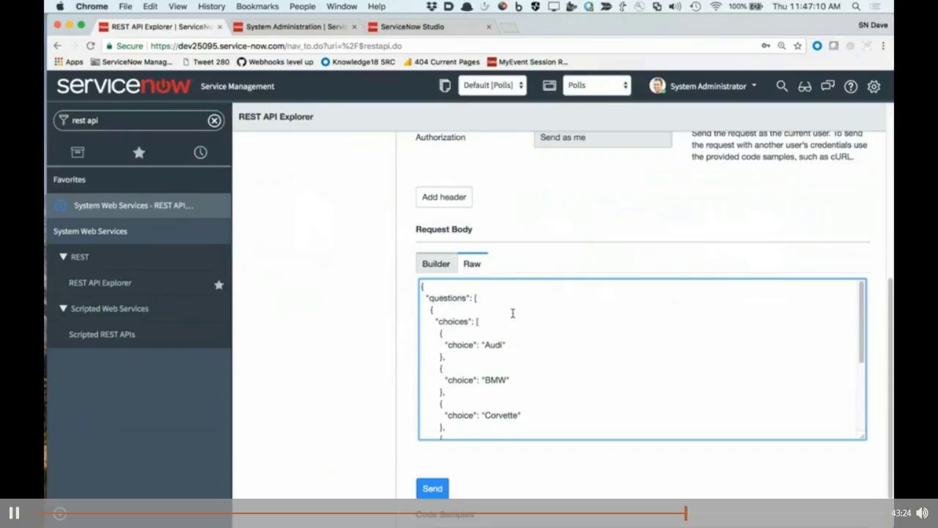
scroll(465, 317, "down", 5)
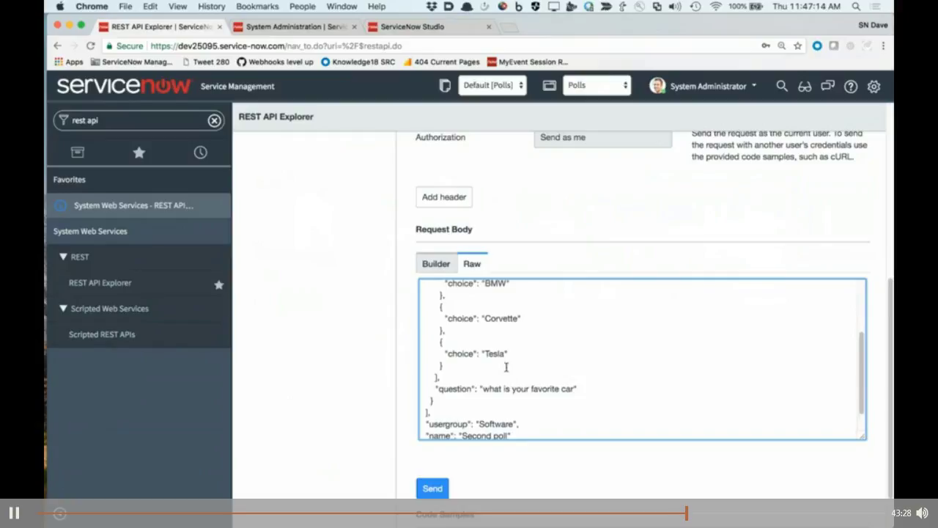
scroll(497, 356, "up", 4)
scroll(499, 315, "down", 5)
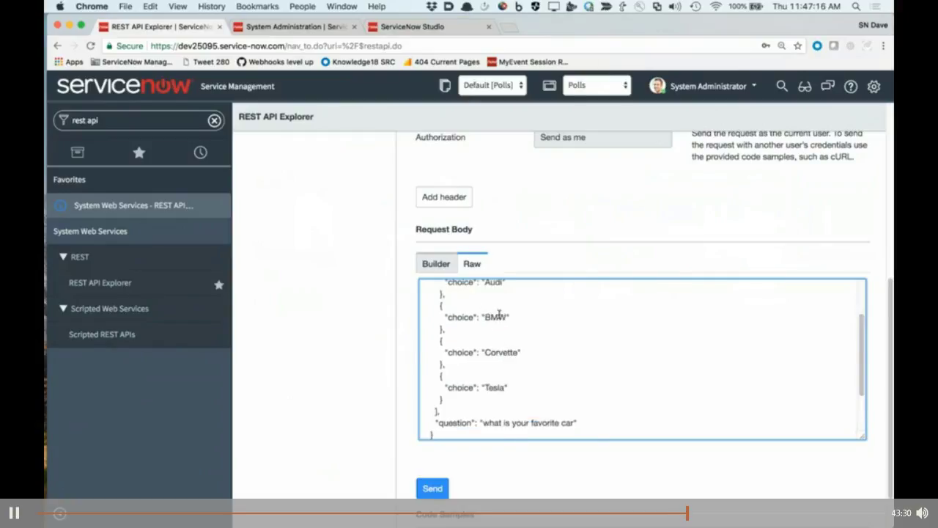
scroll(513, 348, "down", 2)
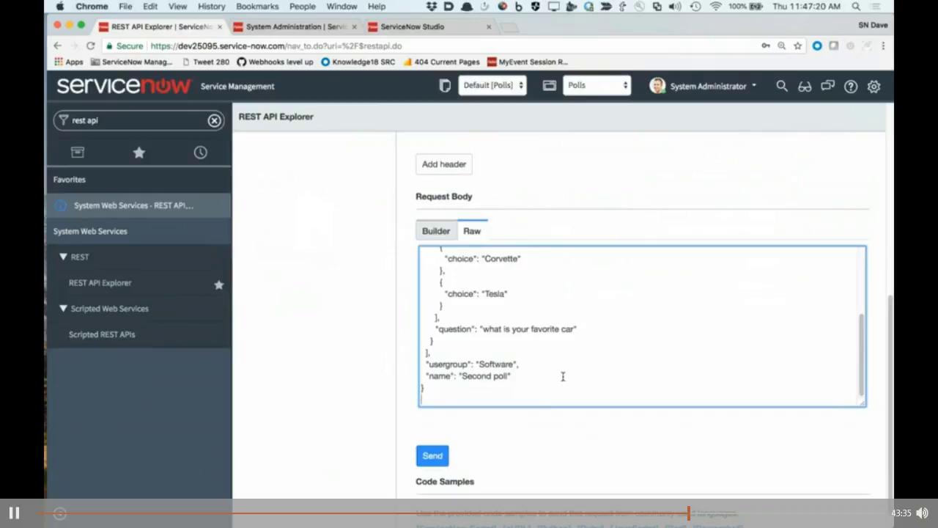
- Check the POST endpoint and headers, send the Create new poll request, and confirm the data modification
scroll(545, 337, "up", 5)
scroll(333, 364, "up", 5)
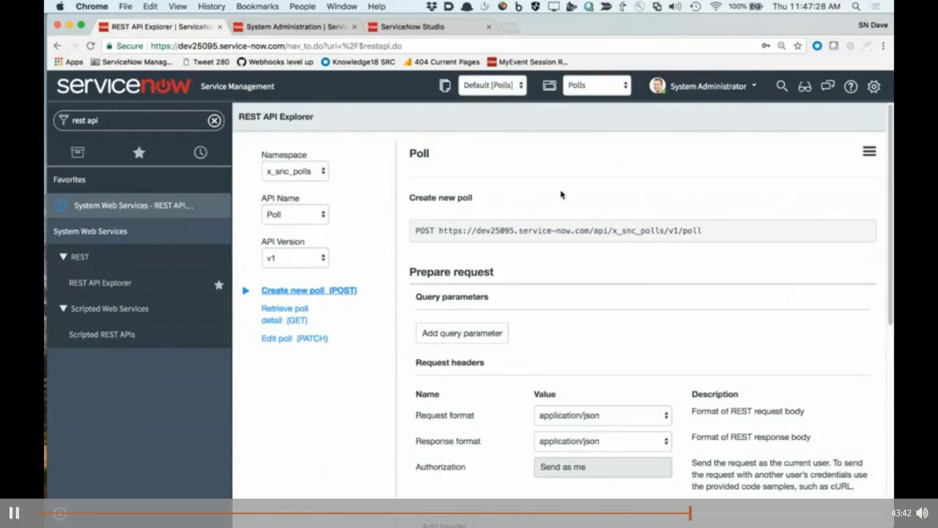
scroll(561, 194, "down", 10)
left_click(446, 436)
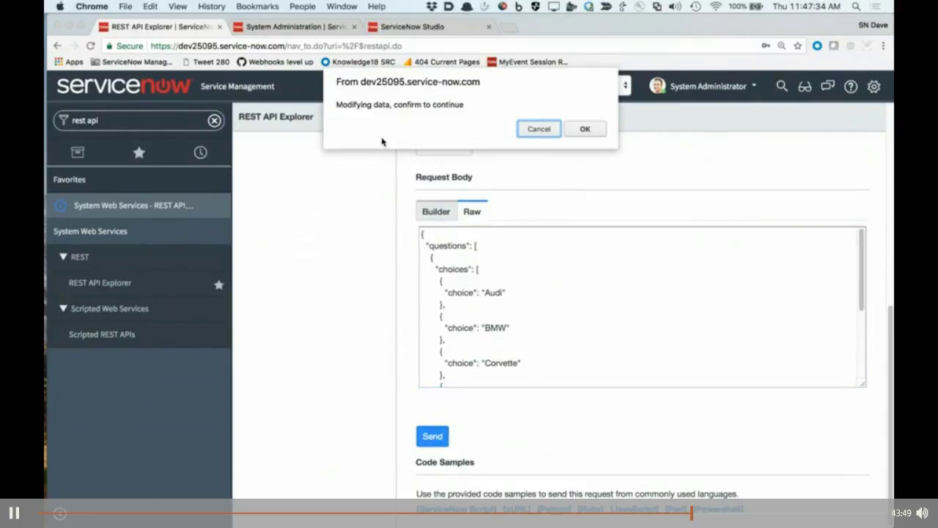
left_click(586, 130)
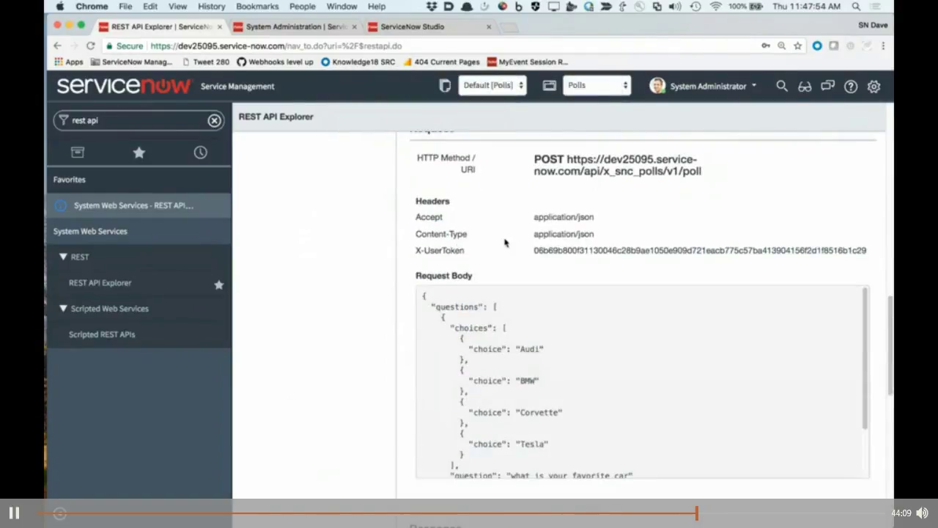
- Review the sent request's URI, headers and body, followed by the response's status code and details
scroll(505, 242, "up", 3)
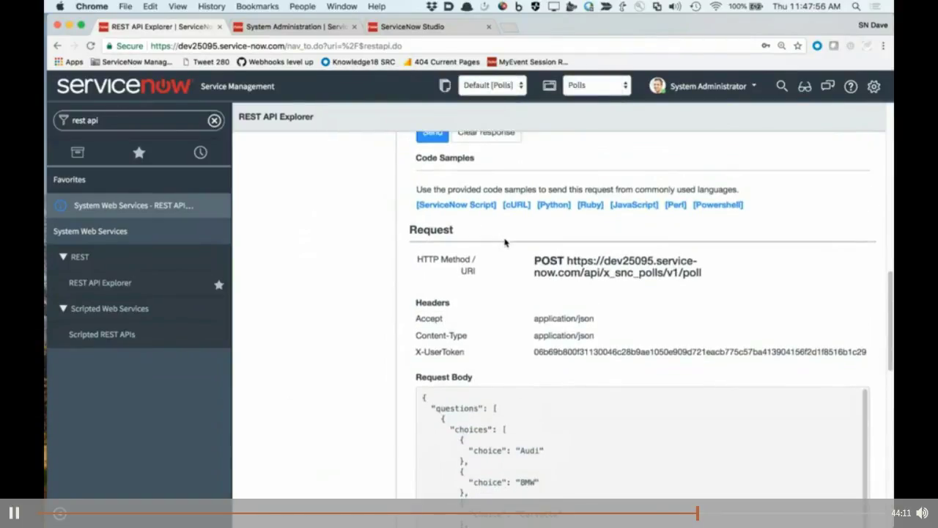
scroll(504, 242, "down", 1)
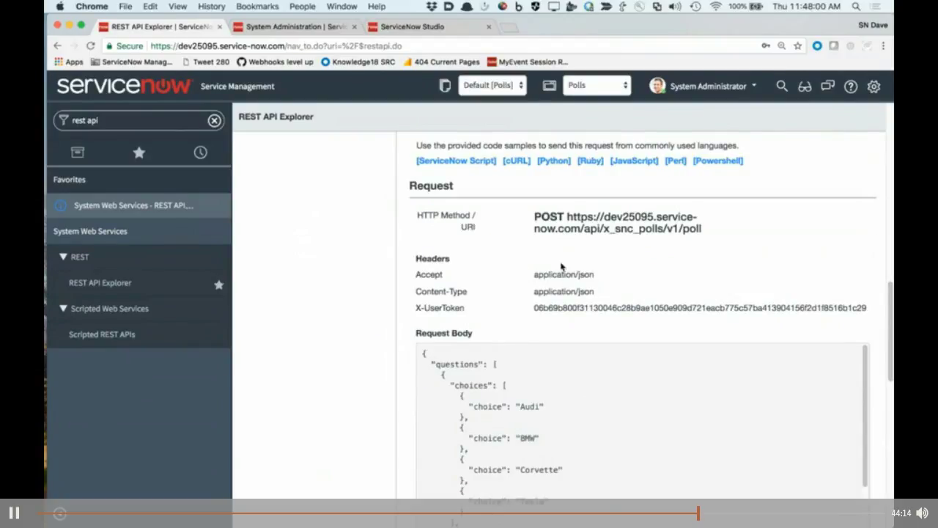
scroll(562, 252, "down", 1)
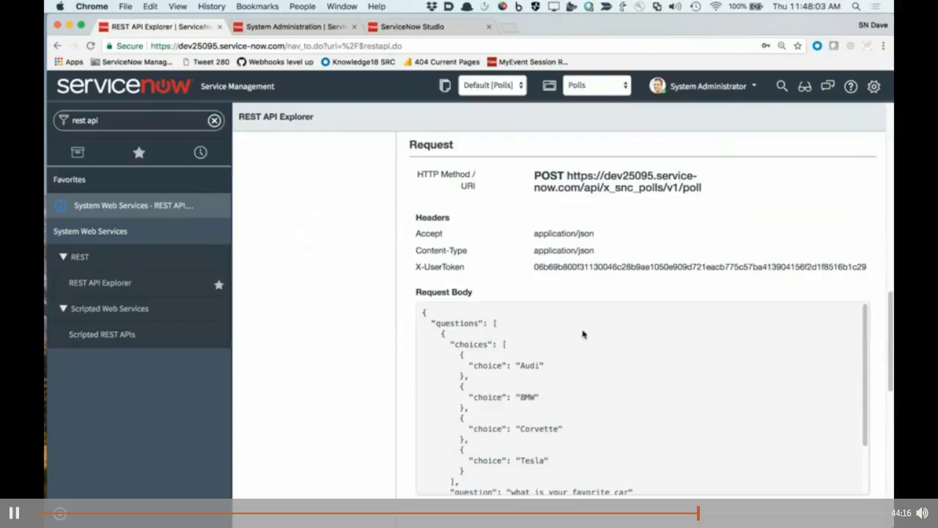
scroll(582, 334, "down", 3)
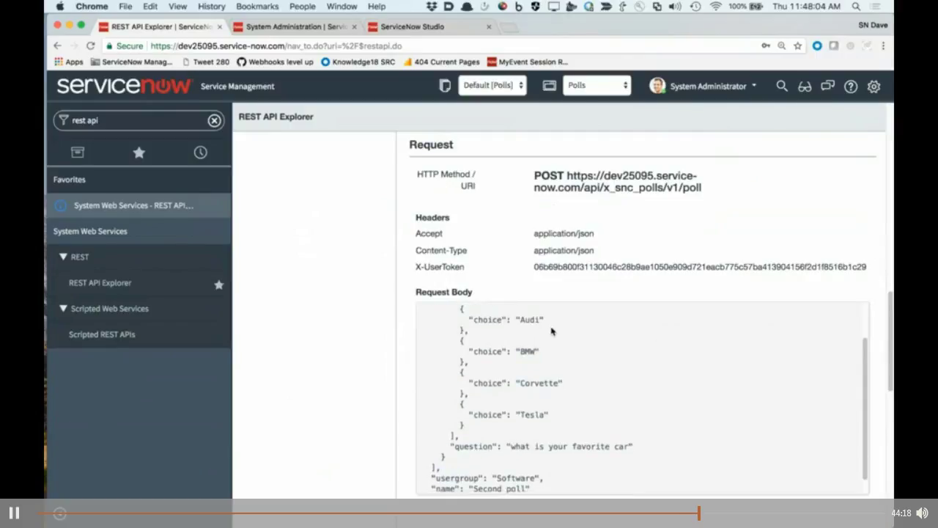
scroll(382, 316, "down", 3)
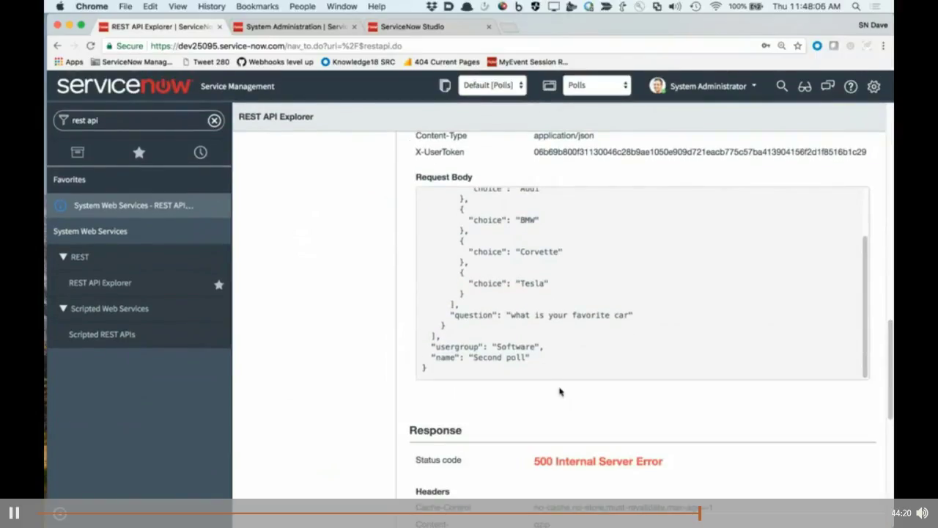
scroll(560, 392, "down", 10)
scroll(572, 438, "up", 10)
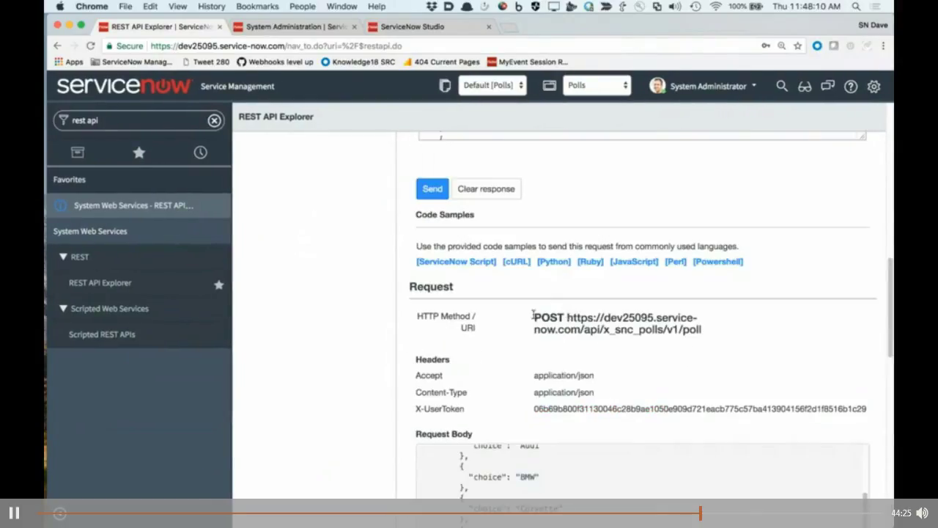
- Recheck the prepared request from its endpoint through the raw body, and compare it with the sent request and response
scroll(562, 314, "up", 10)
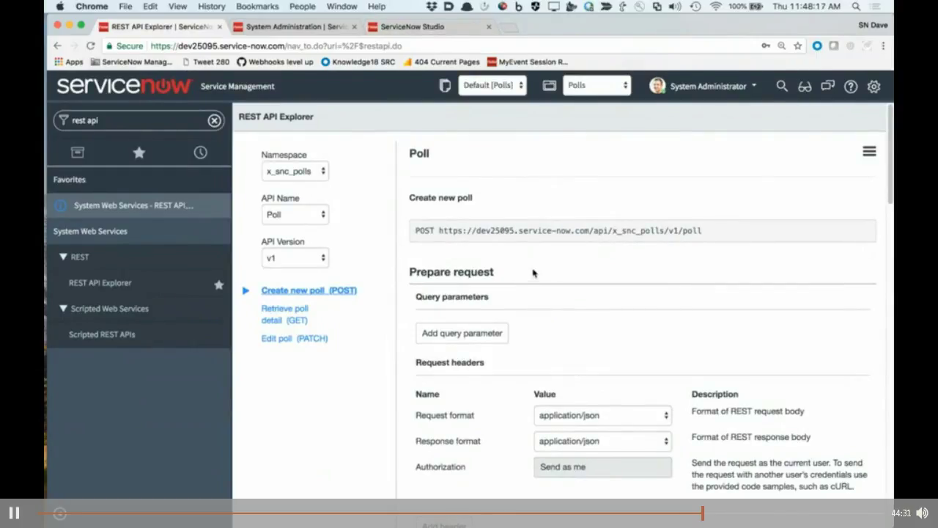
scroll(533, 272, "down", 5)
scroll(568, 401, "down", 3)
scroll(569, 402, "down", 4)
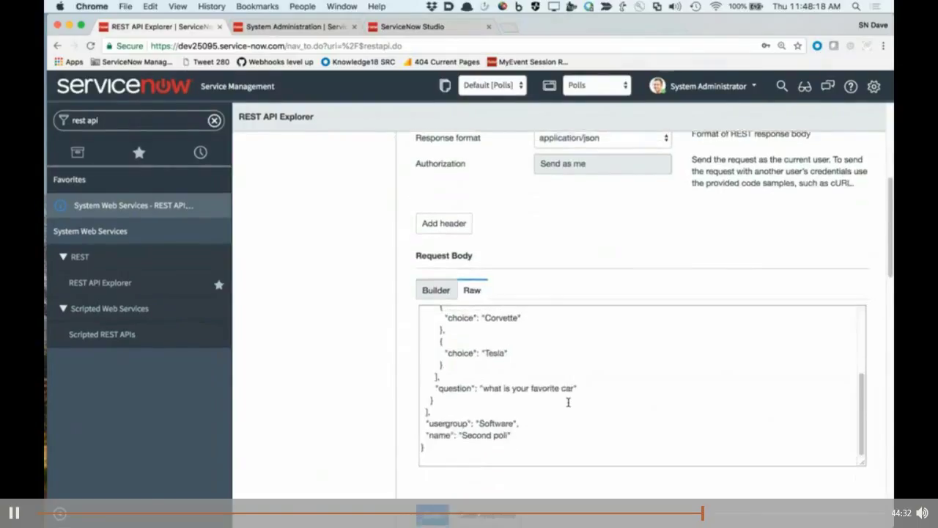
scroll(535, 348, "up", 6)
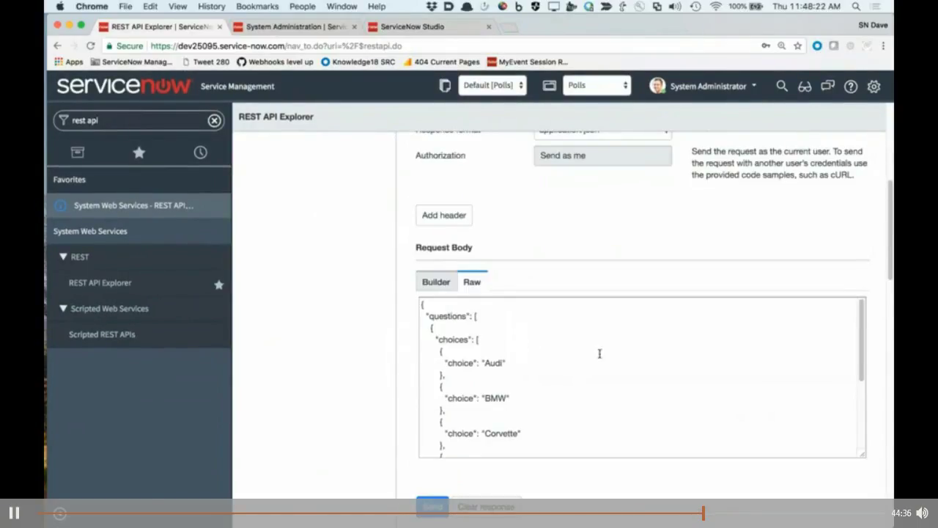
scroll(625, 354, "down", 5)
scroll(401, 377, "down", 7)
scroll(400, 377, "up", 3)
scroll(521, 415, "down", 4)
scroll(521, 413, "up", 5)
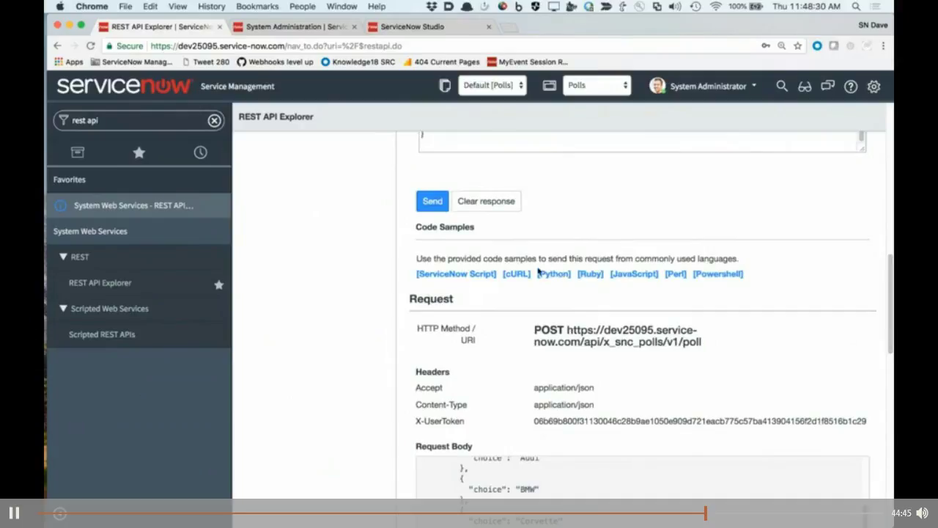
- View the generated cURL code sample for the Create new poll request, and close it
left_click(517, 273)
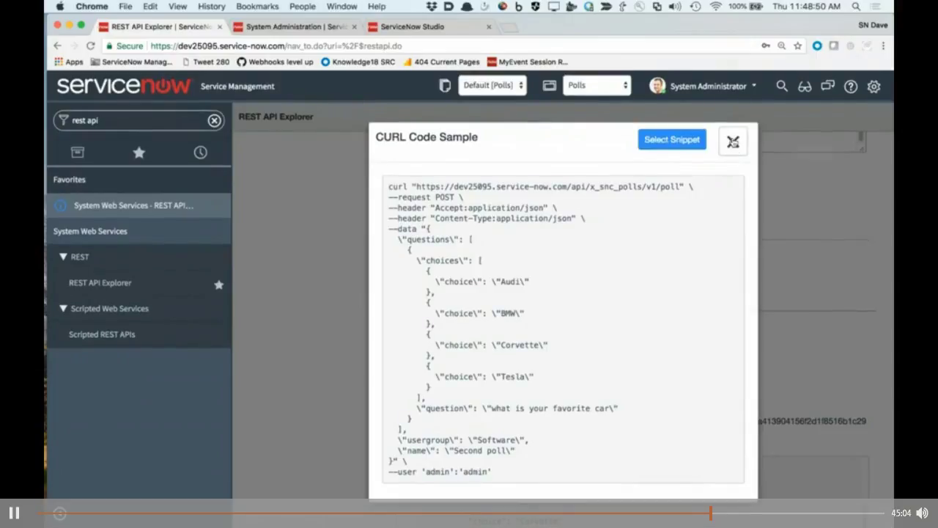
left_click(733, 141)
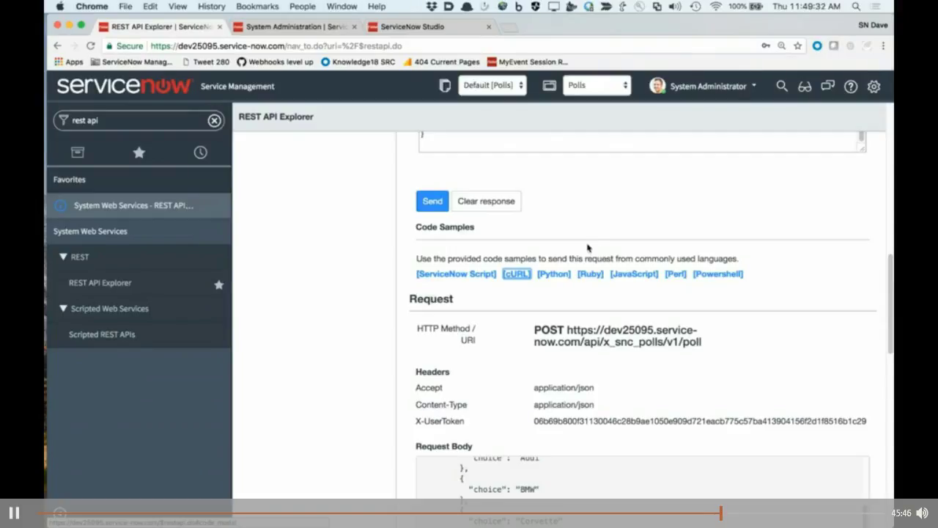
- Switch the request body back to the Builder view, and return to the Create new poll endpoint and resource list
scroll(587, 248, "up", 7)
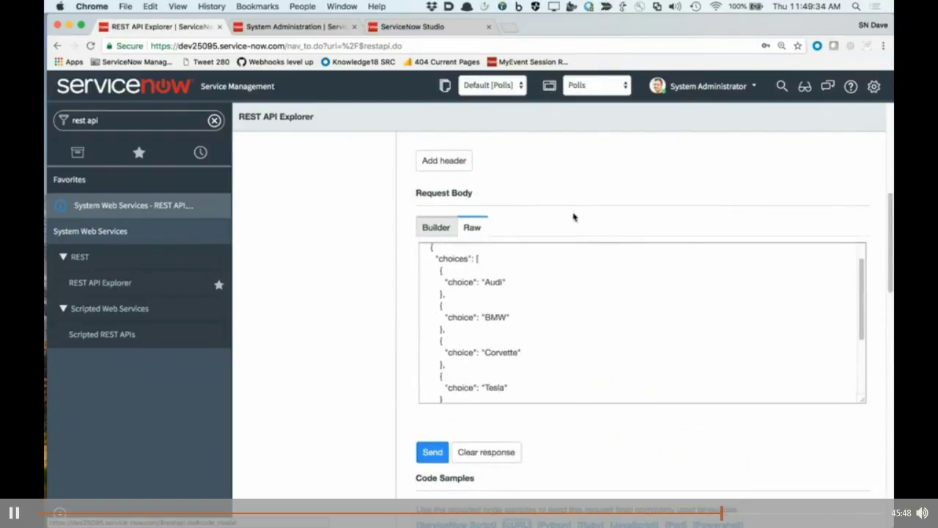
scroll(574, 217, "up", 5)
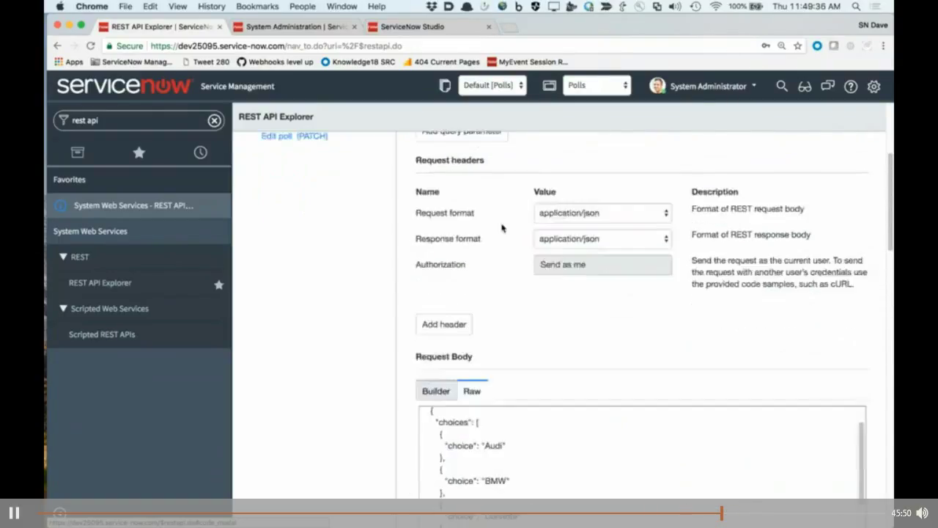
scroll(502, 228, "down", 5)
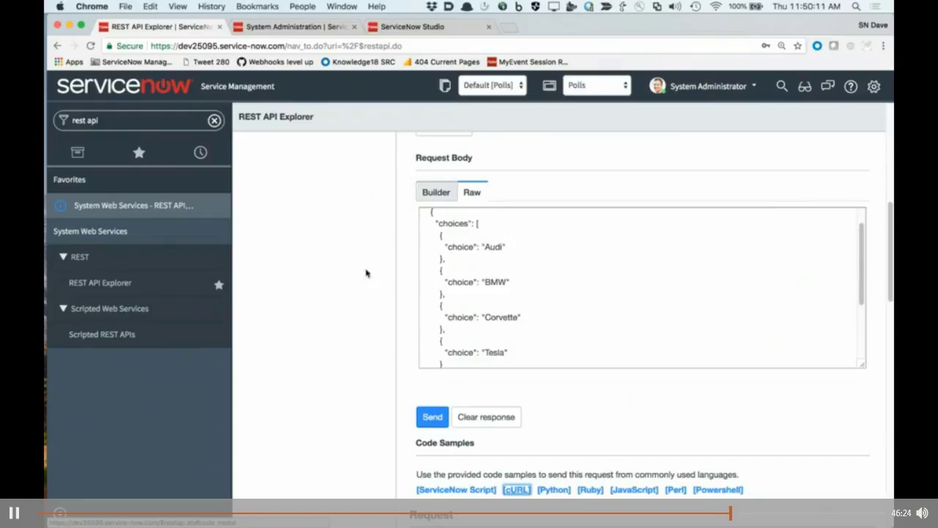
left_click(437, 193)
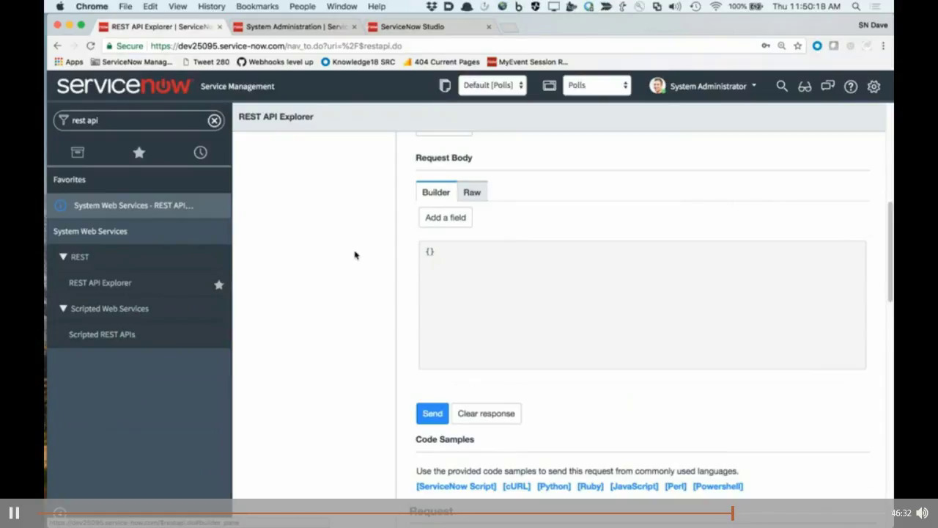
scroll(352, 260, "up", 10)
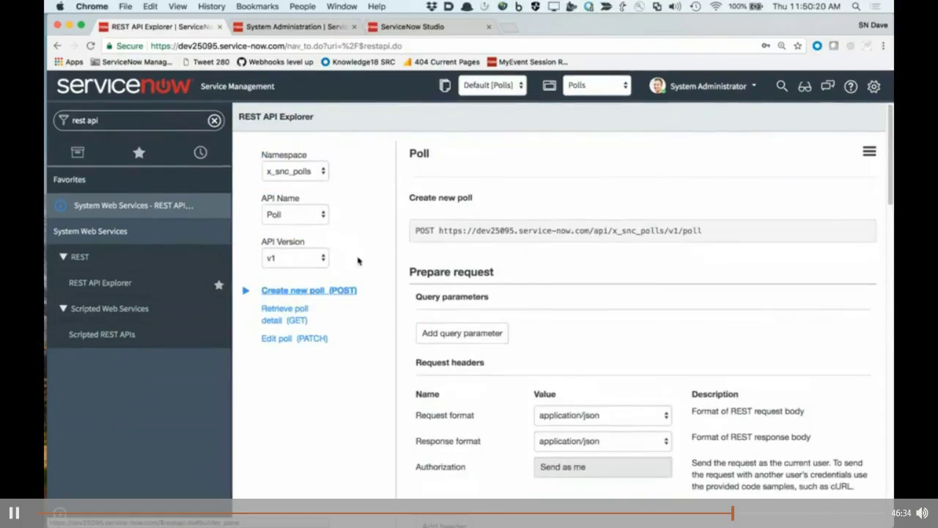